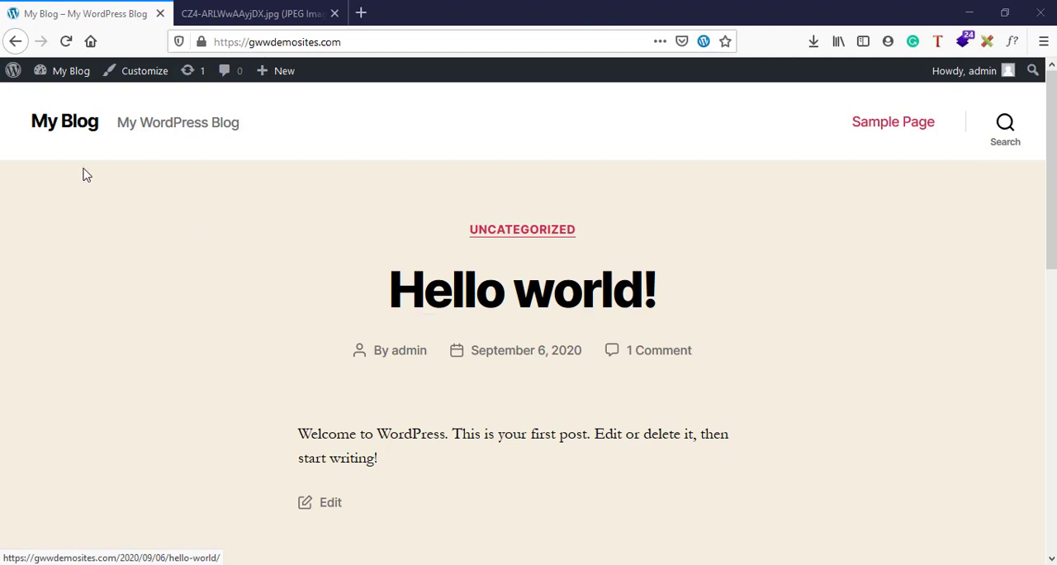
# Go from the site's front page to the admin users list and open the form for adding a new user
pyautogui.moveTo(71, 88)
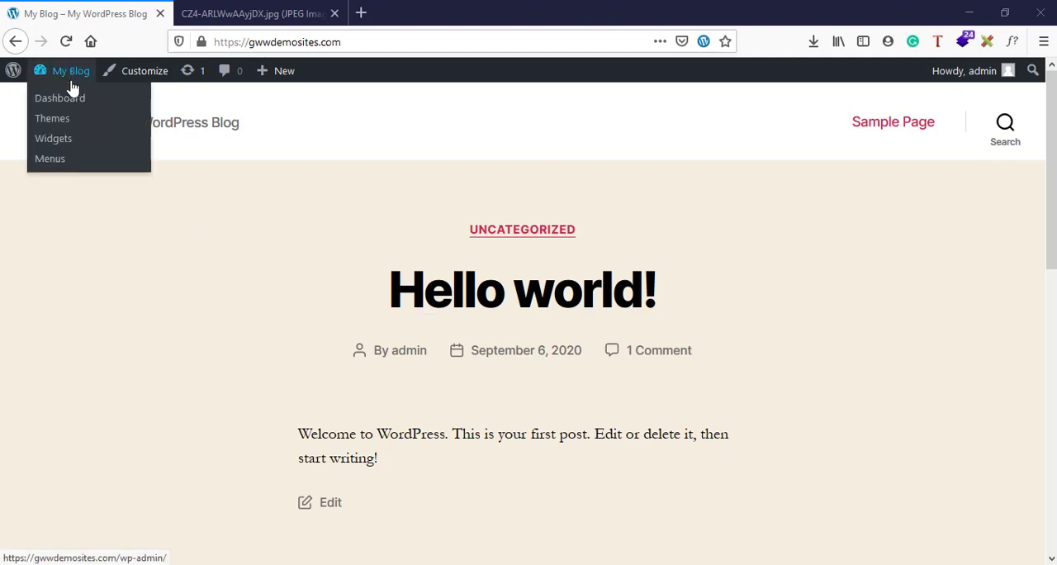
pyautogui.click(59, 106)
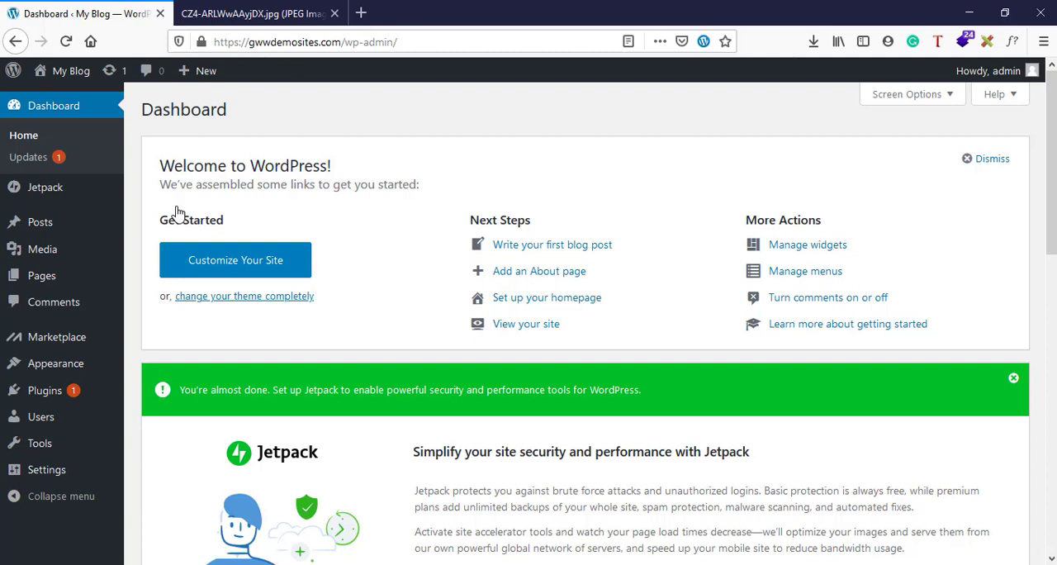
pyautogui.moveTo(49, 429)
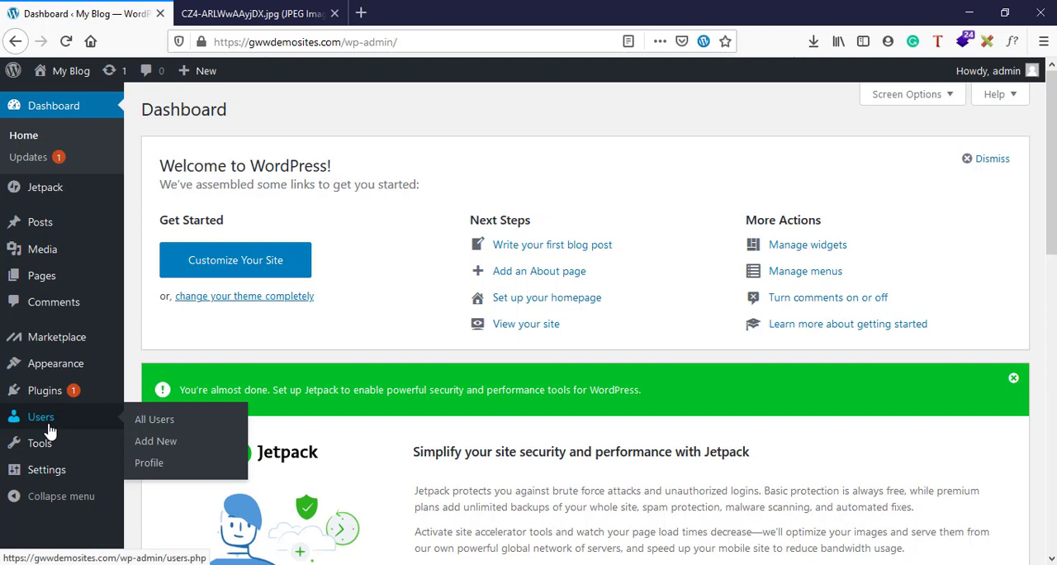
pyautogui.click(48, 425)
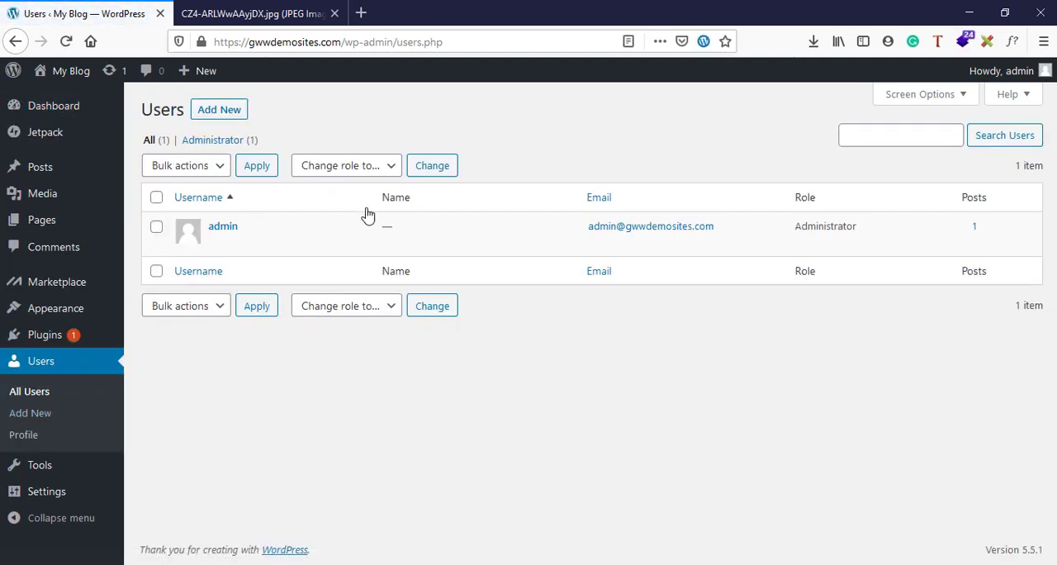
pyautogui.moveTo(367, 221)
pyautogui.click(219, 109)
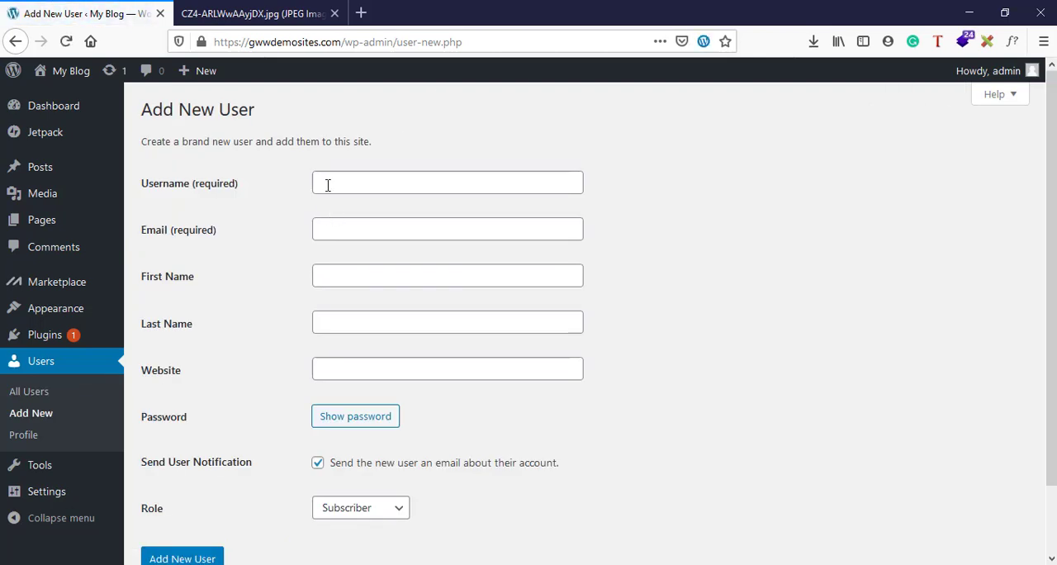
# Enter the required username for the new account
pyautogui.click(328, 185)
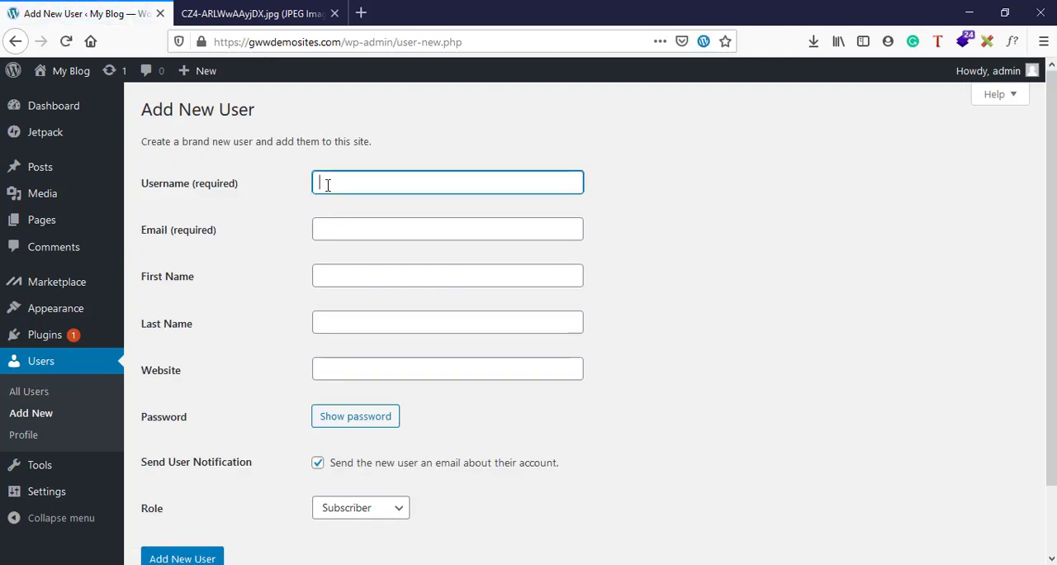
pyautogui.write('rakesh')
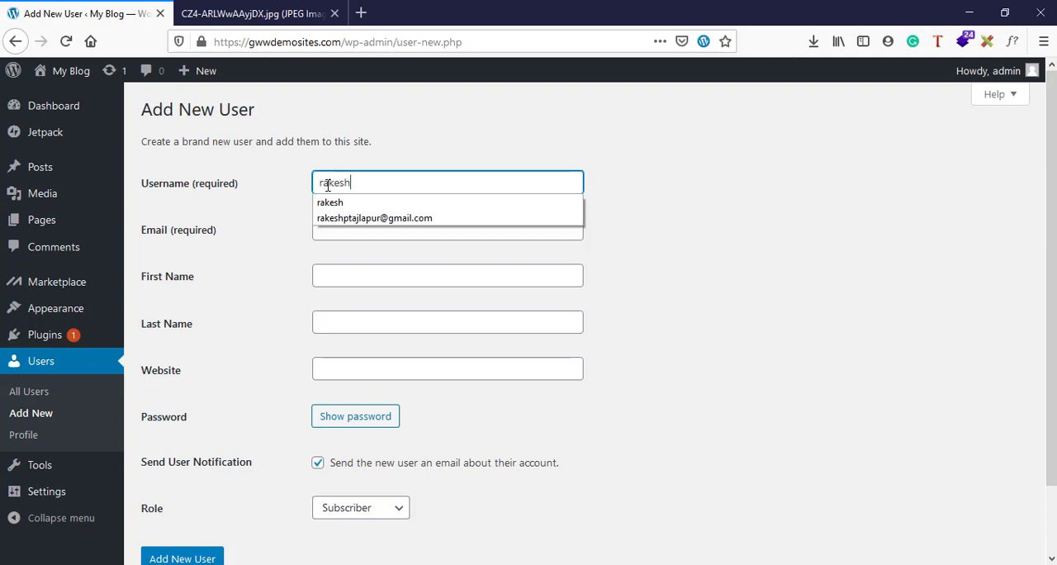
pyautogui.click(243, 230)
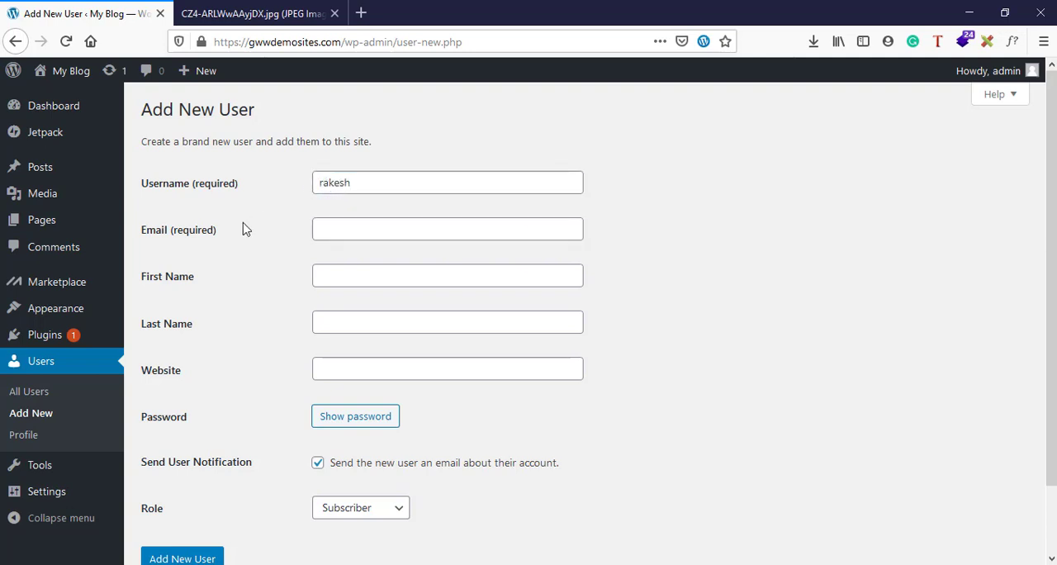
# Fill in the new user's required email address with the previously used address starting with "abc"
pyautogui.click(357, 226)
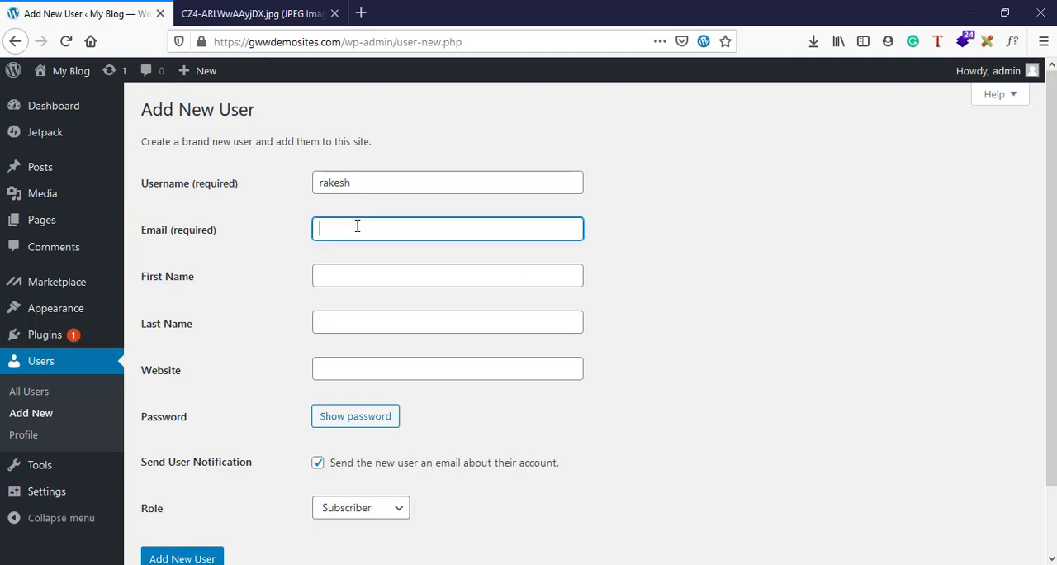
pyautogui.write('re')
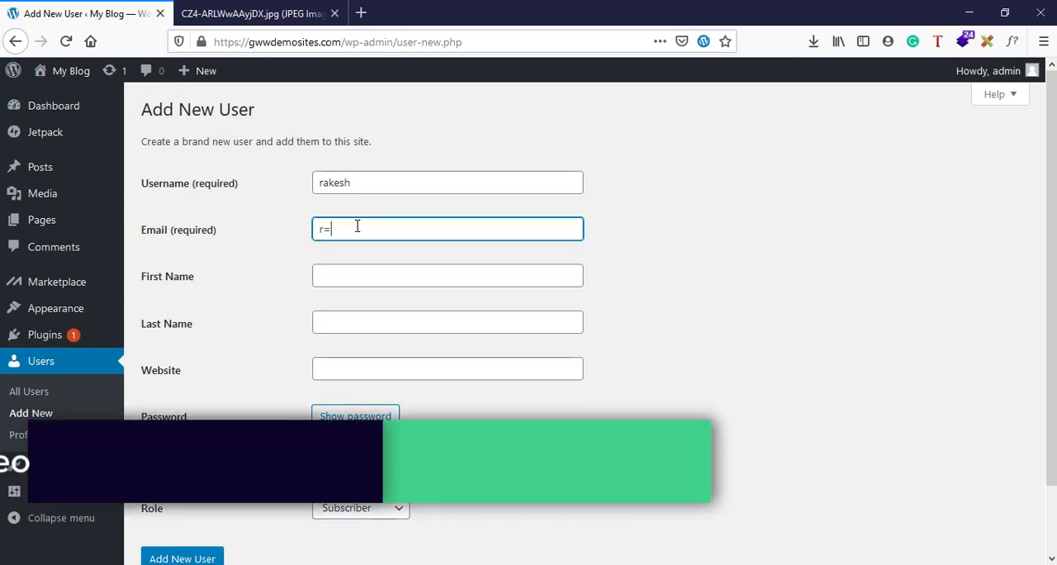
pyautogui.press('BackSpace')
pyautogui.press('BackSpace')
pyautogui.write('a')
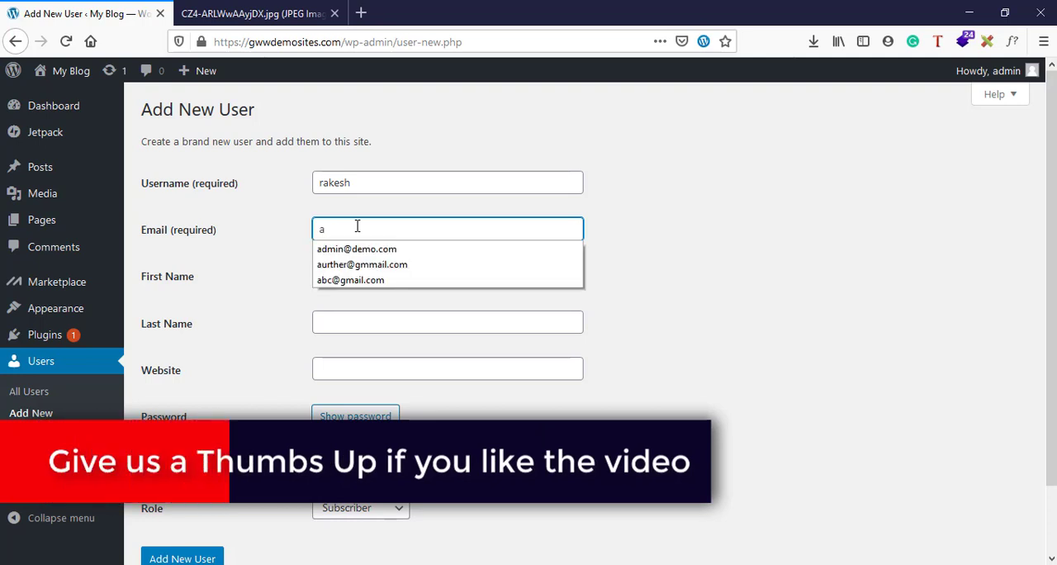
pyautogui.write('bc@')
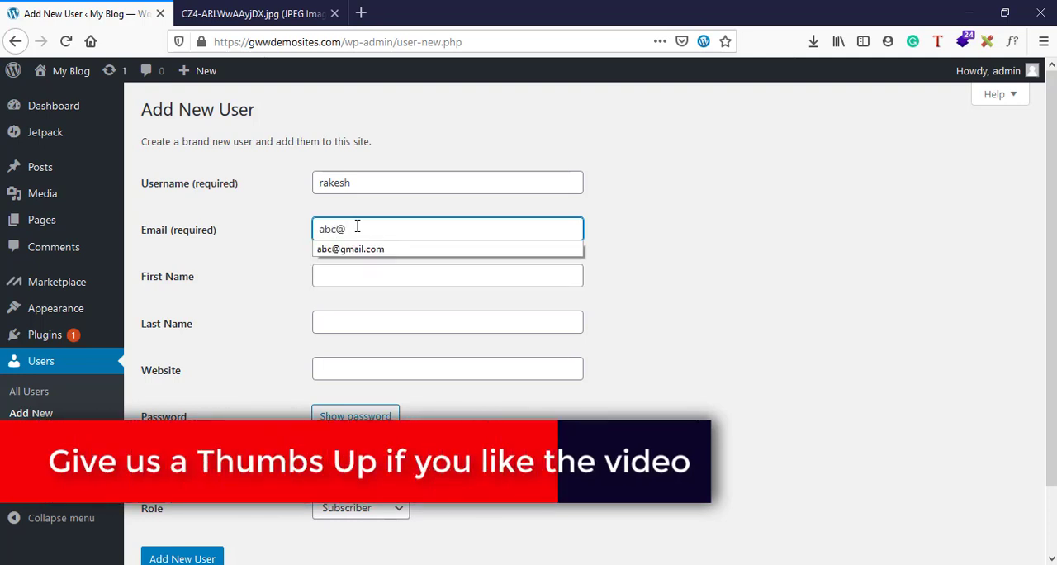
pyautogui.write('n')
pyautogui.press('BackSpace')
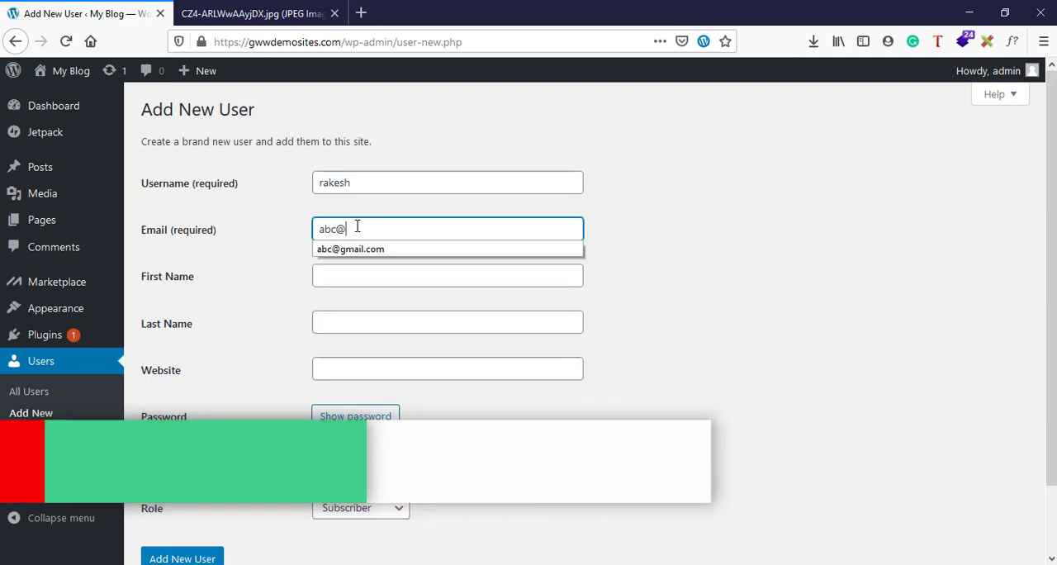
pyautogui.press('Down')
pyautogui.press('Return')
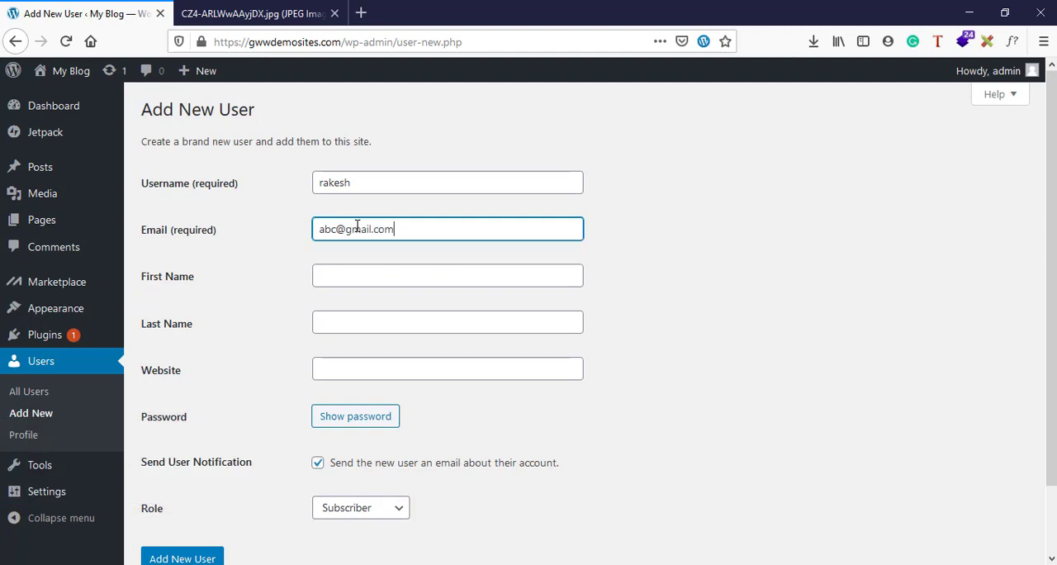
# Leave the first name, last name and website empty and set the new user's role to Editor
pyautogui.click(356, 281)
pyautogui.click(356, 323)
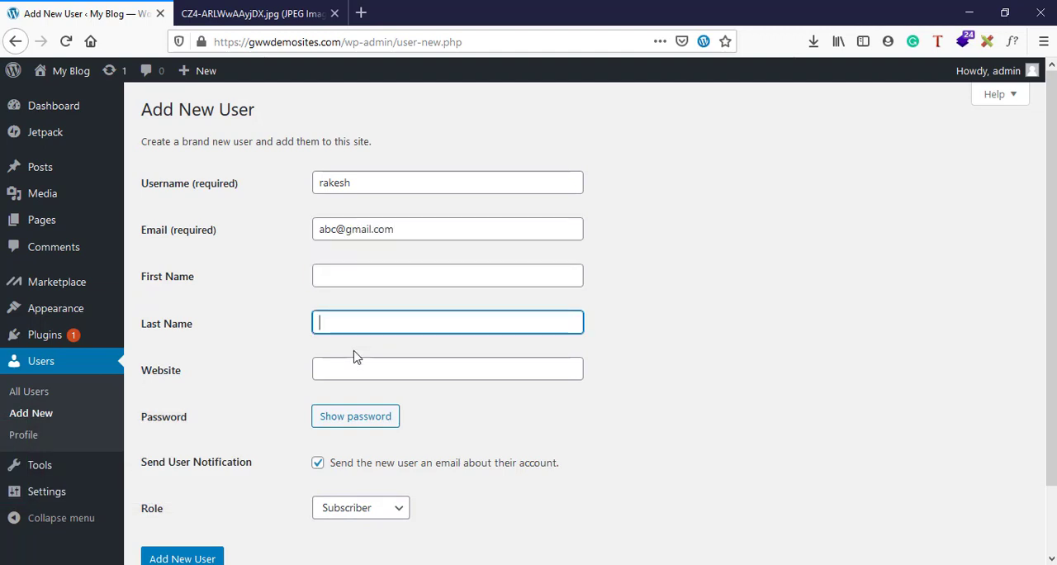
pyautogui.click(353, 372)
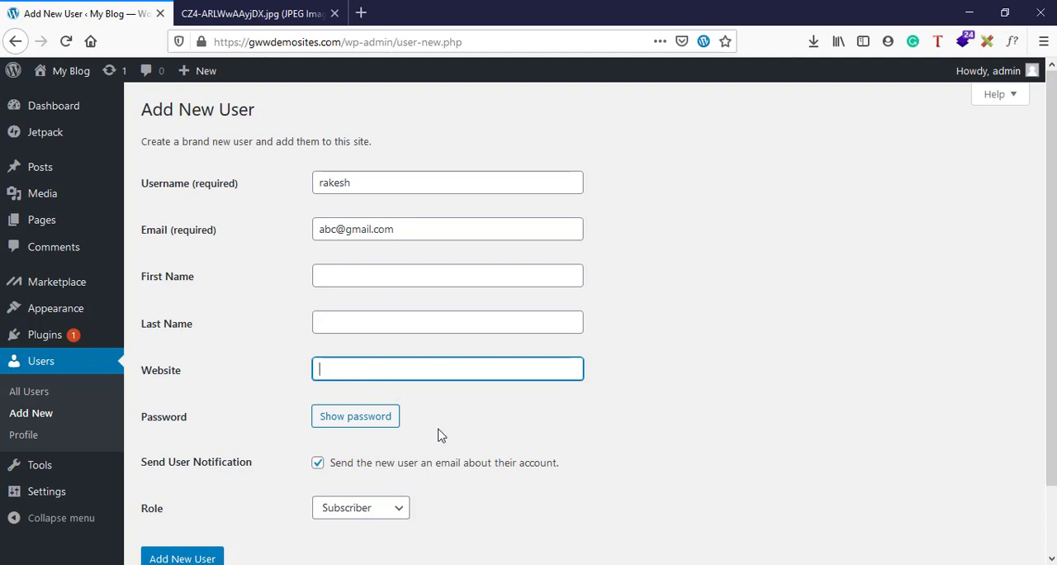
pyautogui.scroll(-2, 440, 433)
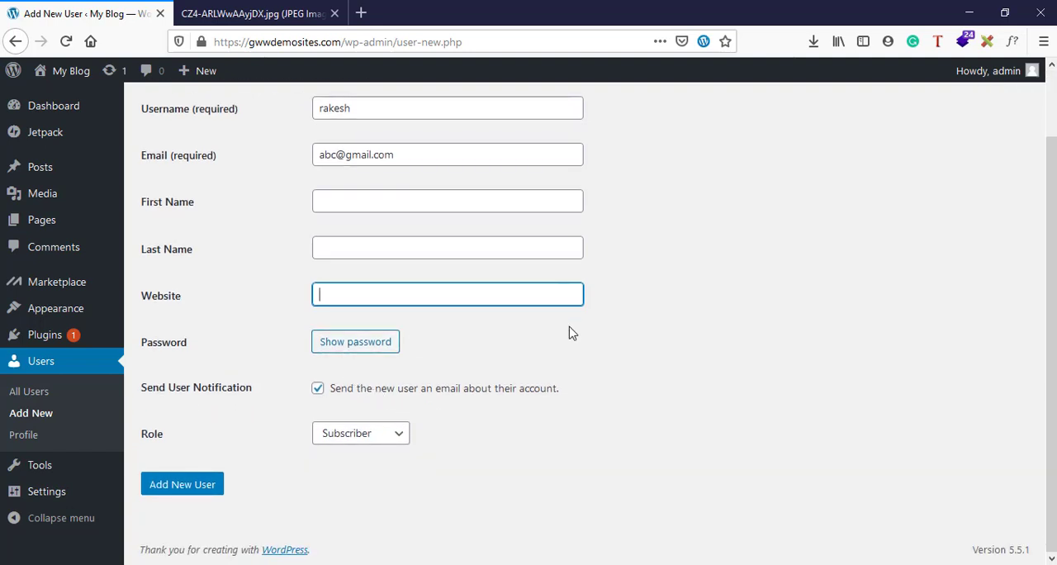
pyautogui.click(369, 438)
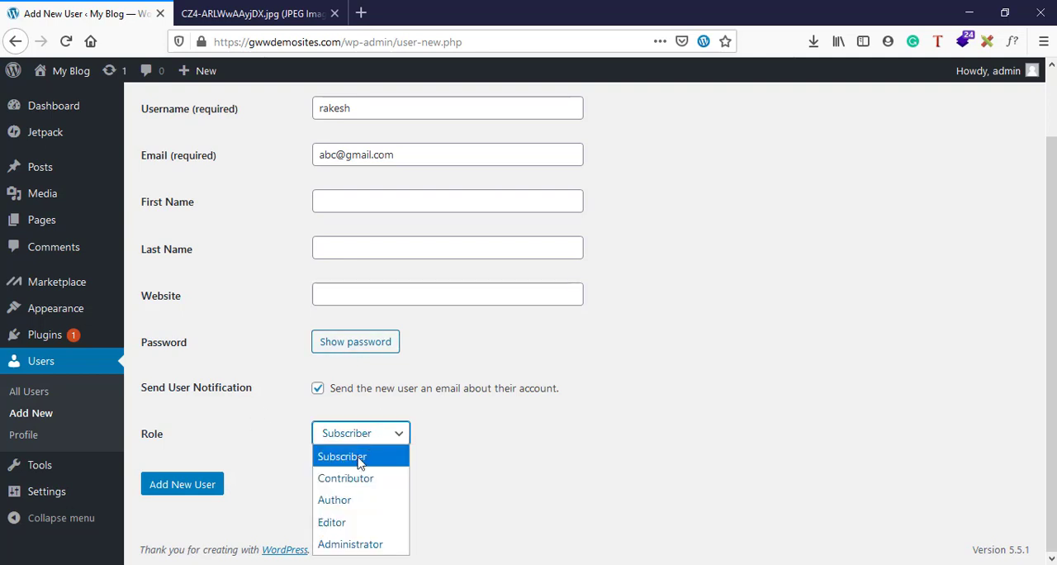
pyautogui.click(351, 529)
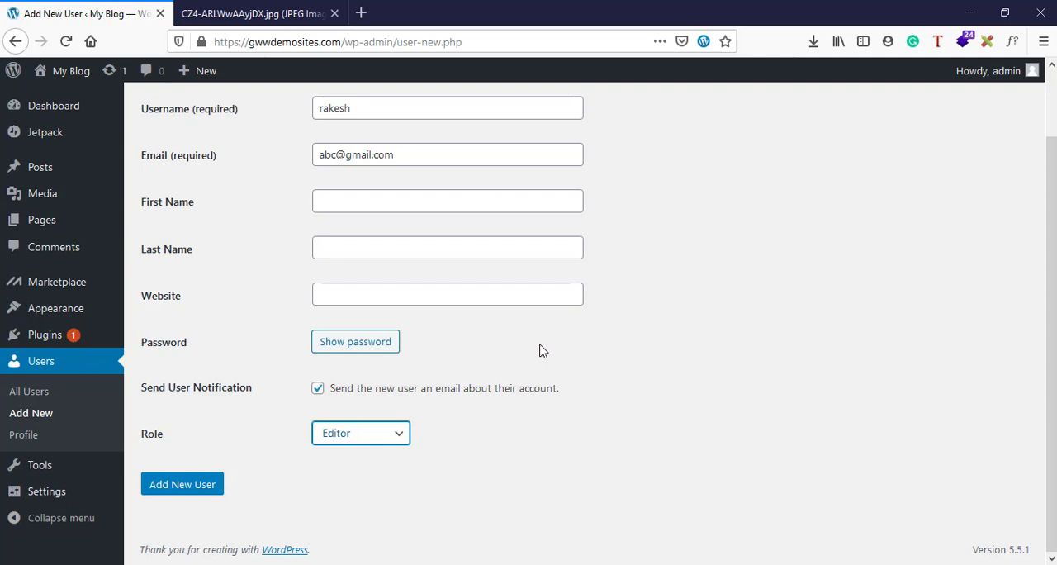
# Replace the generated password with a custom account password and confirm the use of a weak password
pyautogui.click(336, 346)
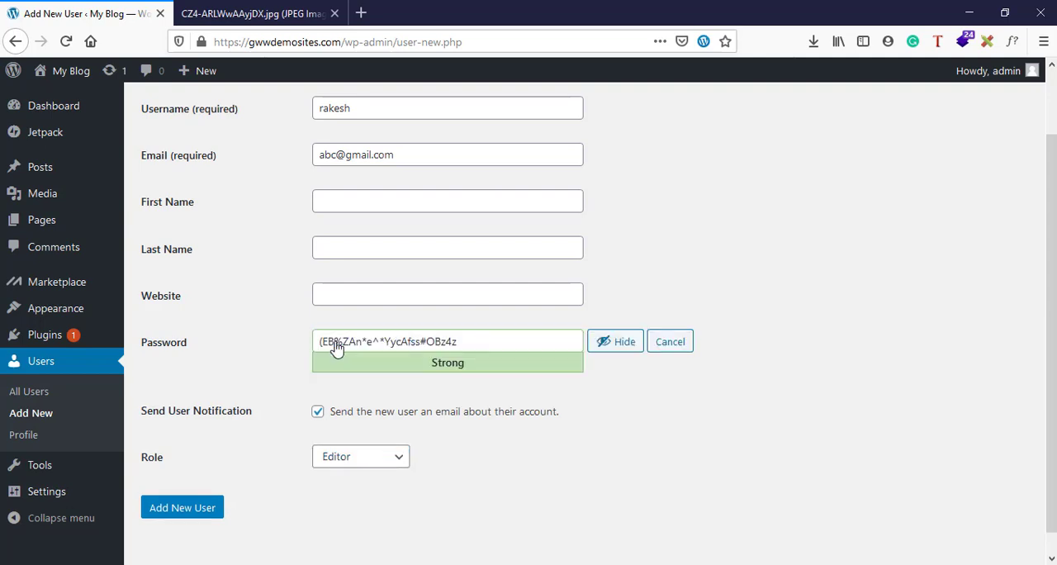
pyautogui.doubleClick(406, 347)
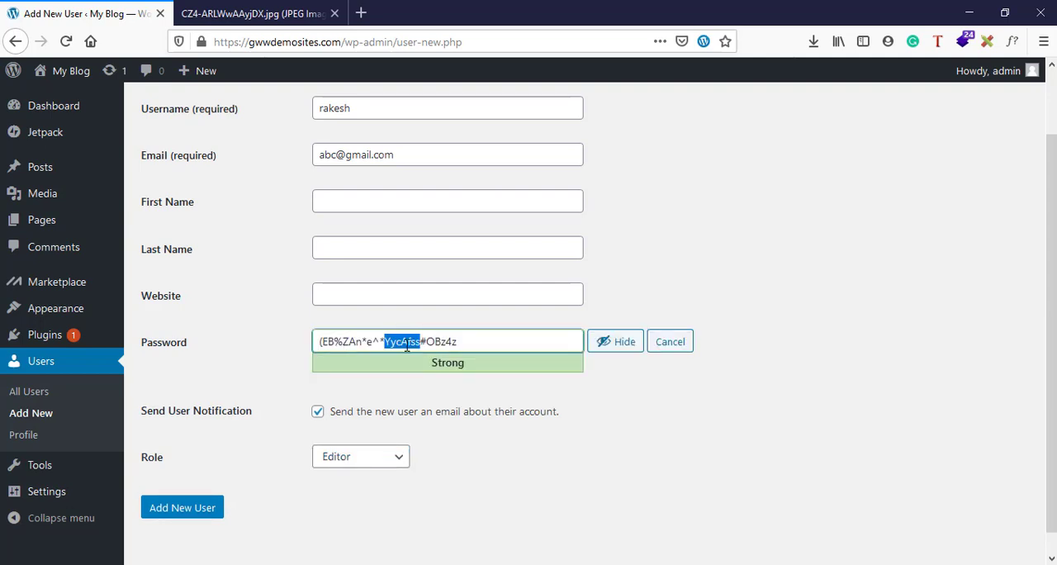
pyautogui.hotkey('ctrl', 'a')
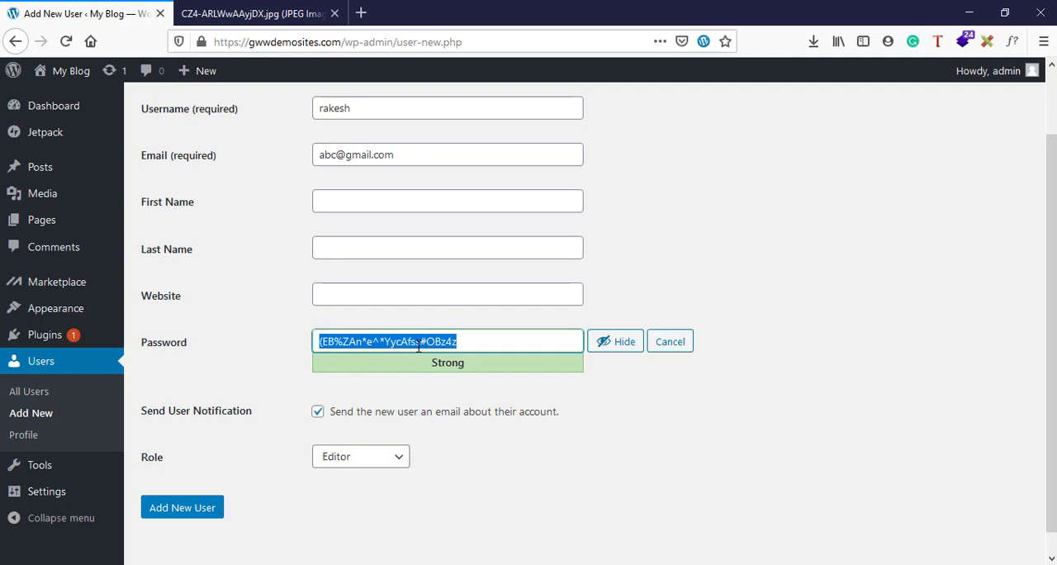
pyautogui.write('12')
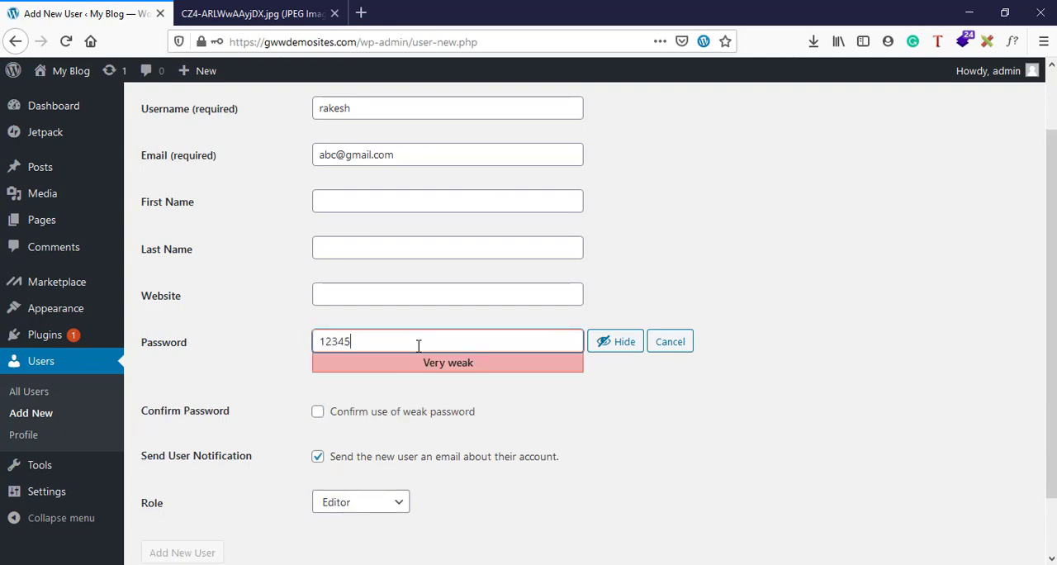
pyautogui.write('345')
pyautogui.scroll(-2, 628, 519)
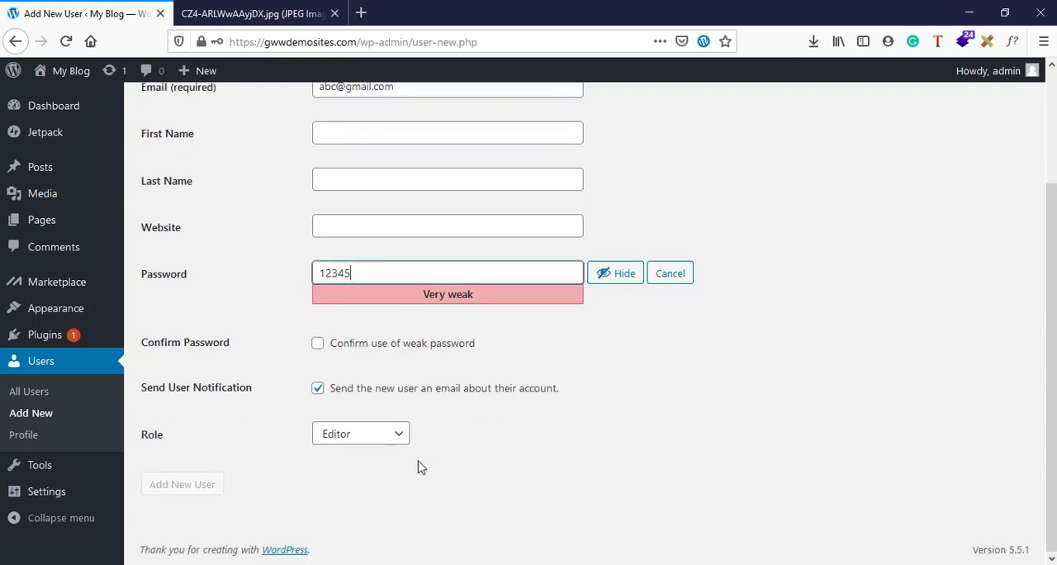
pyautogui.click(361, 435)
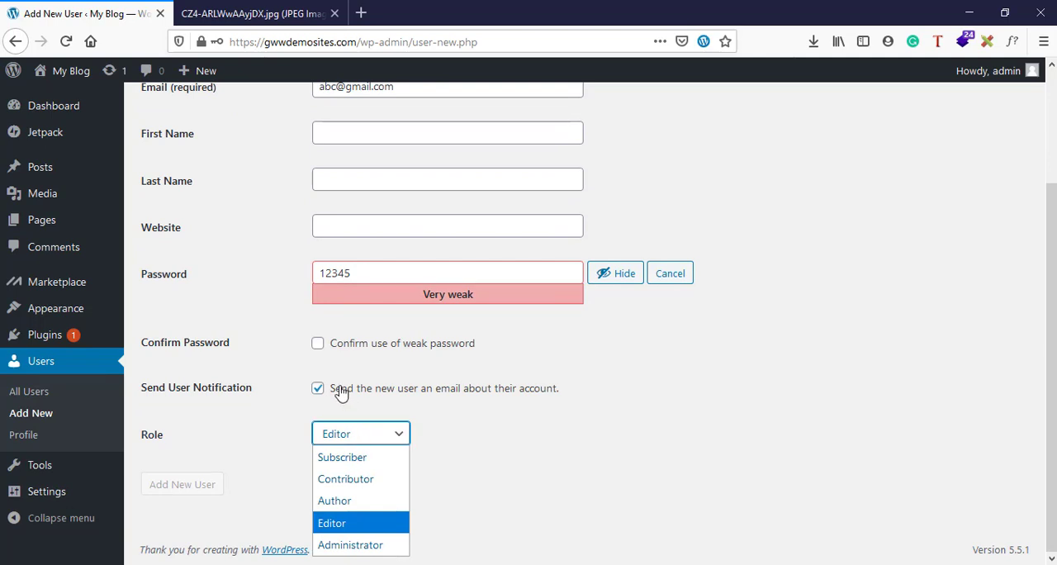
pyautogui.click(318, 345)
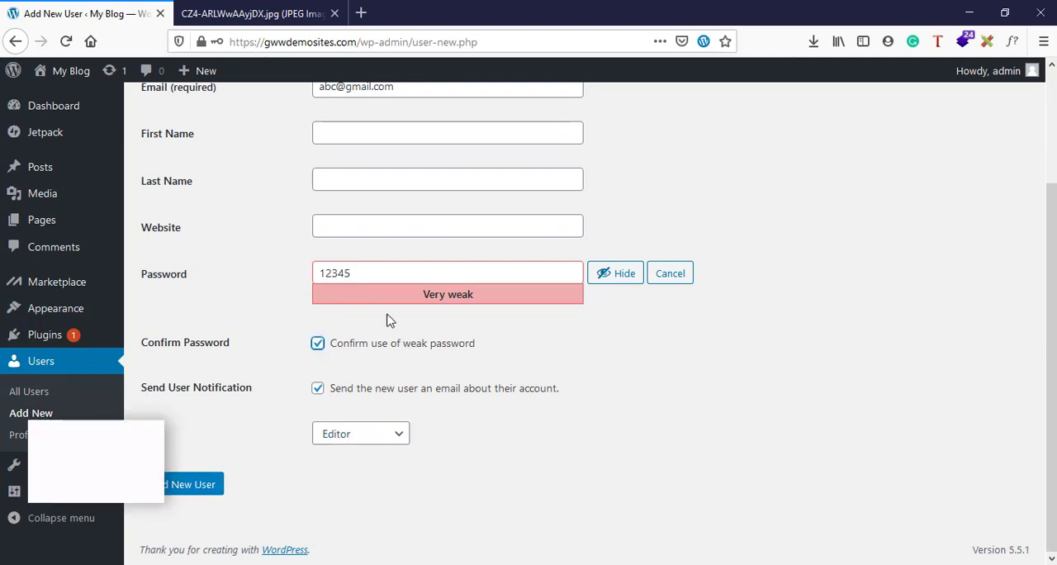
pyautogui.click(358, 278)
pyautogui.hotkey('ctrl', 'a')
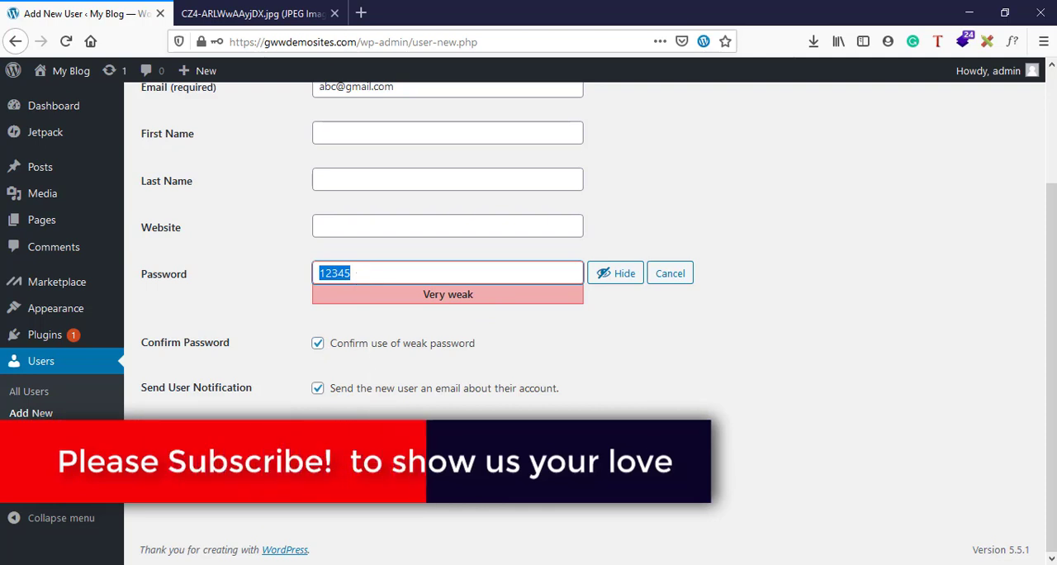
pyautogui.click(360, 434)
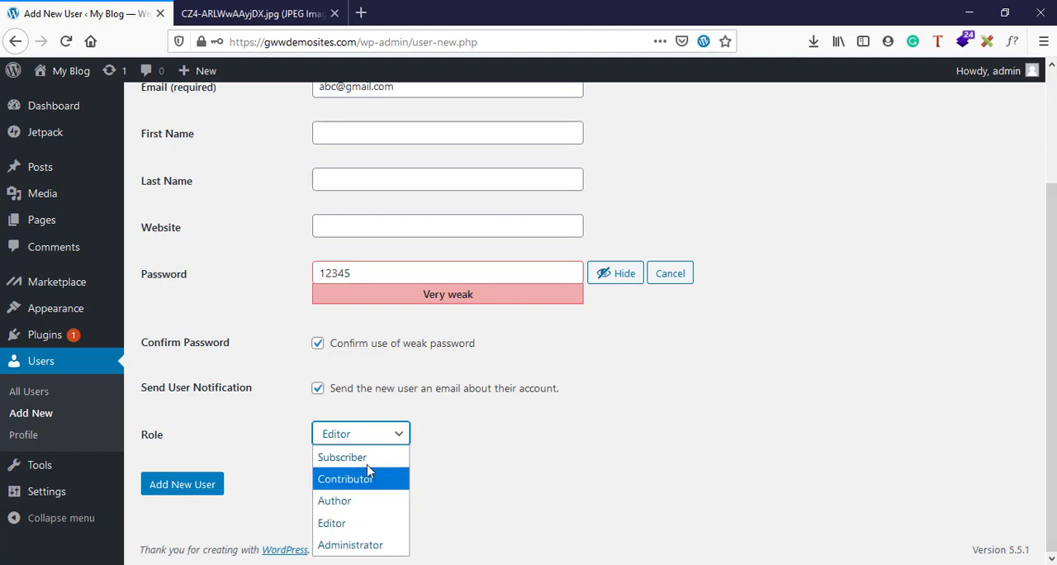
pyautogui.click(528, 489)
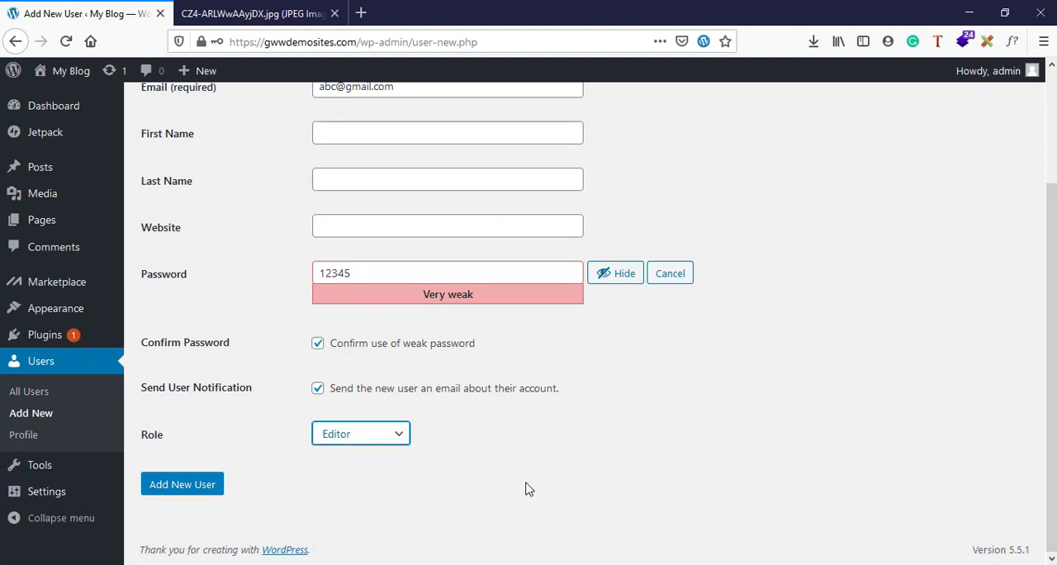
# Select the Editor role for the account and submit the form to create the new user
pyautogui.click(351, 437)
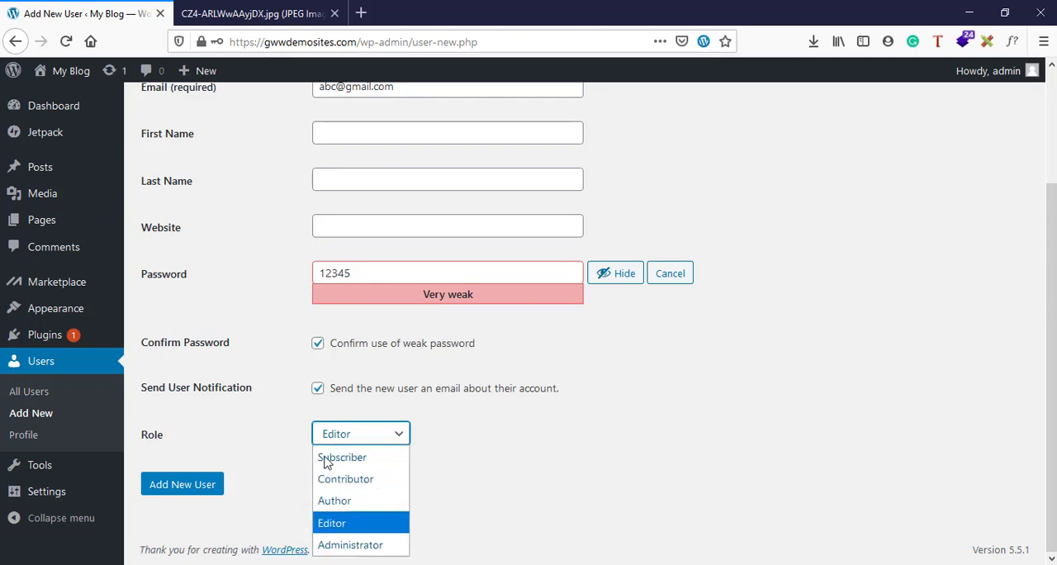
pyautogui.click(331, 526)
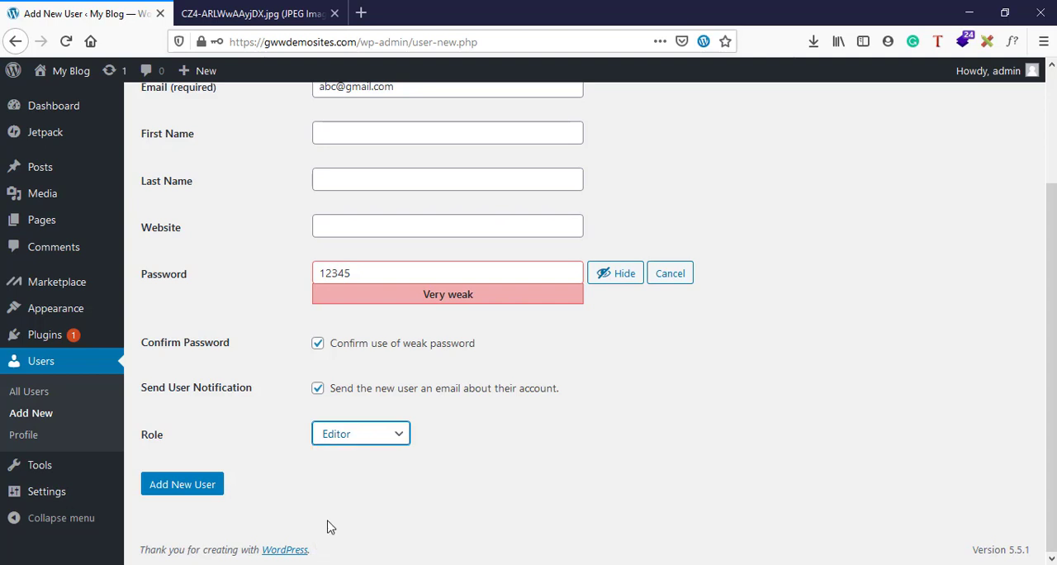
pyautogui.click(190, 495)
pyautogui.click(190, 496)
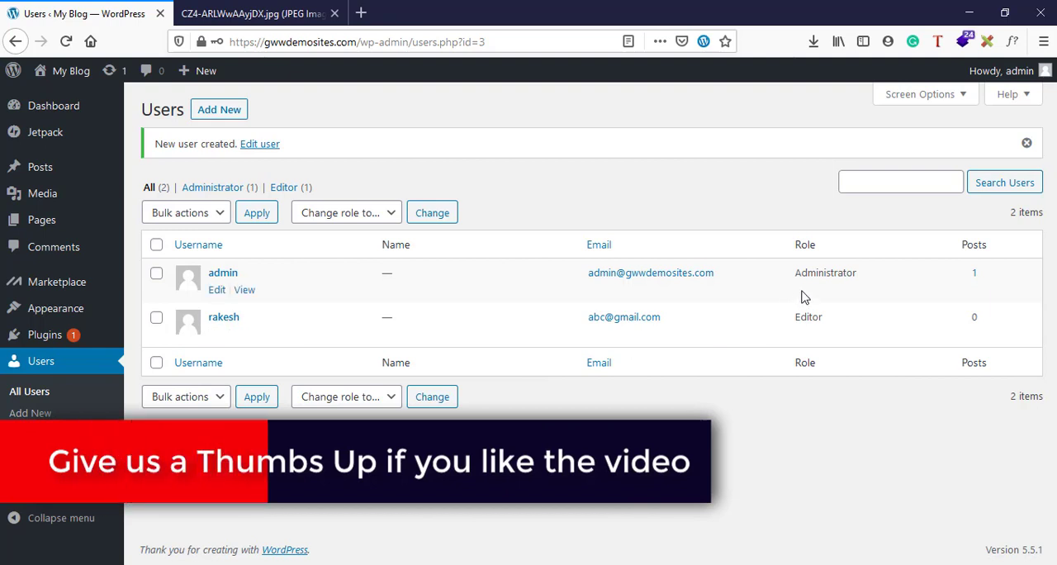
# Compare the roles assigned to the admin account and the newly created user in the users list
pyautogui.moveTo(796, 272); pyautogui.dragTo(856, 275)
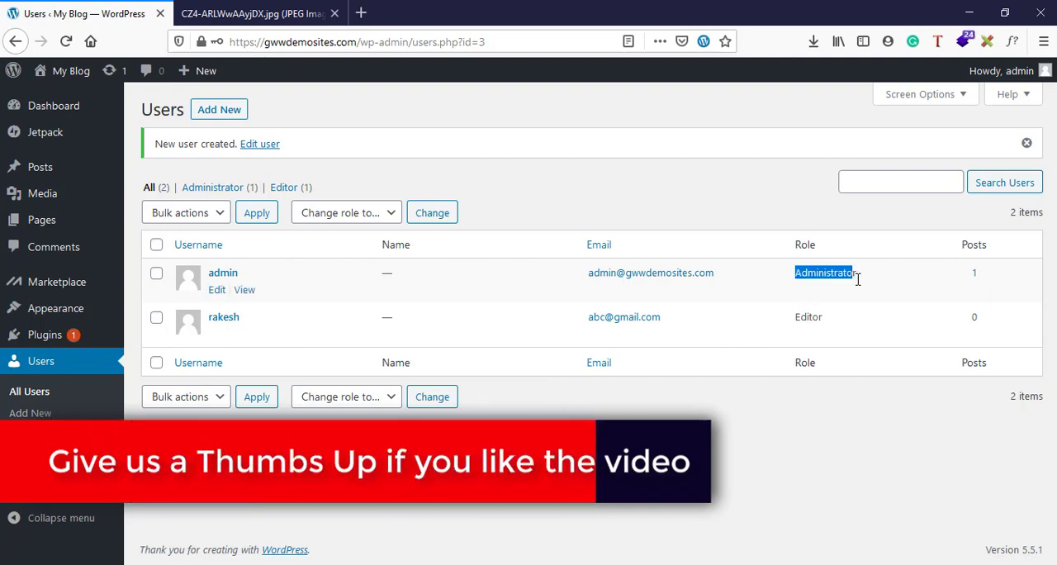
pyautogui.moveTo(796, 317); pyautogui.dragTo(818, 321)
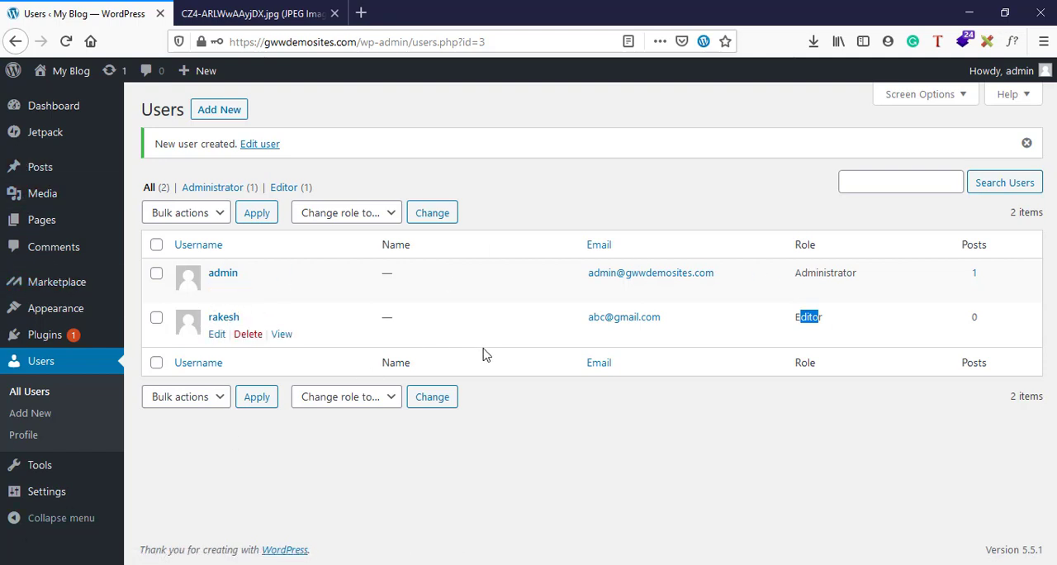
pyautogui.moveTo(798, 317); pyautogui.dragTo(846, 324)
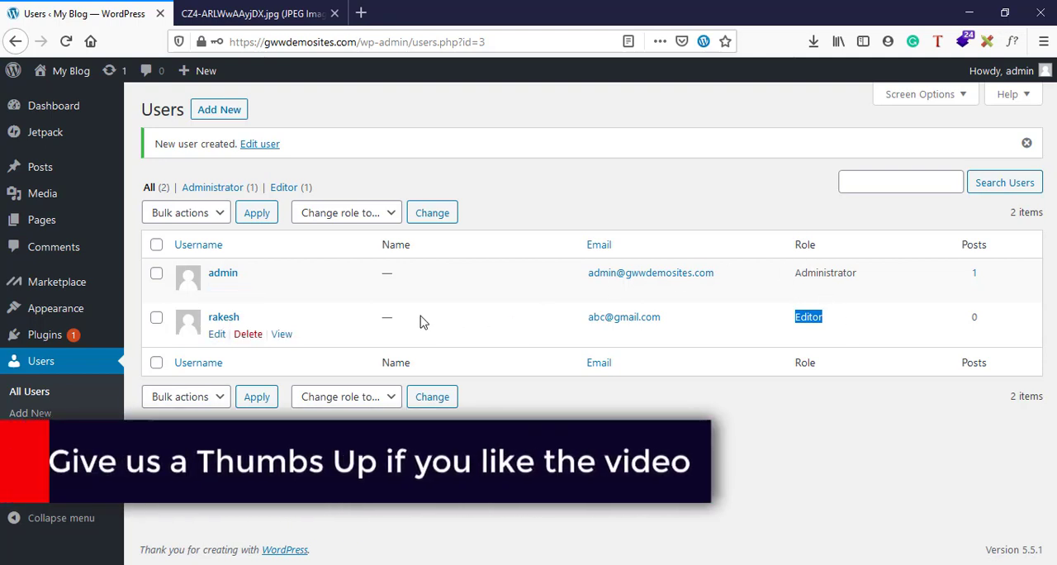
pyautogui.click(217, 111)
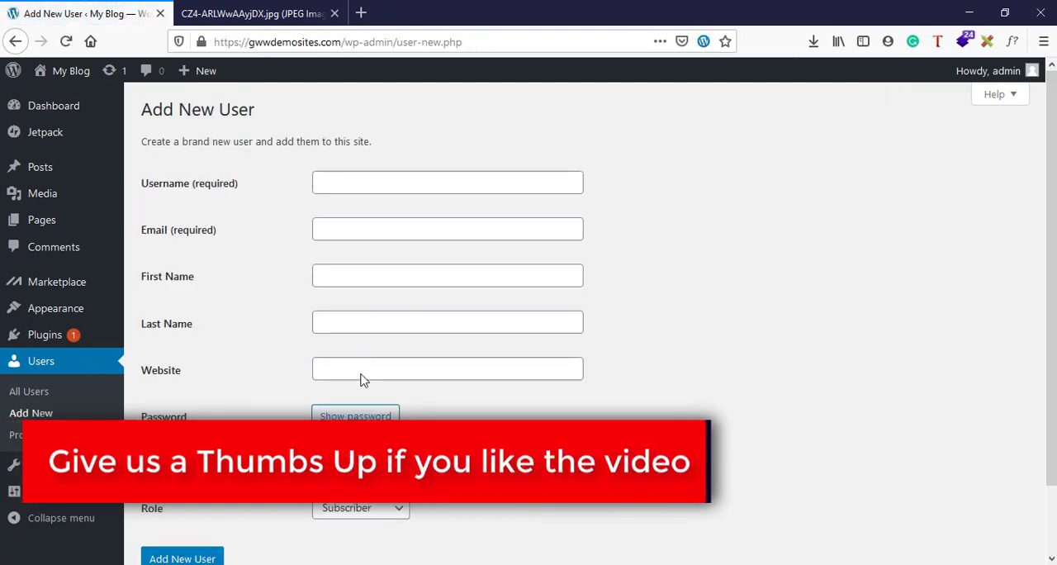
pyautogui.scroll(-2, 361, 377)
pyautogui.click(396, 433)
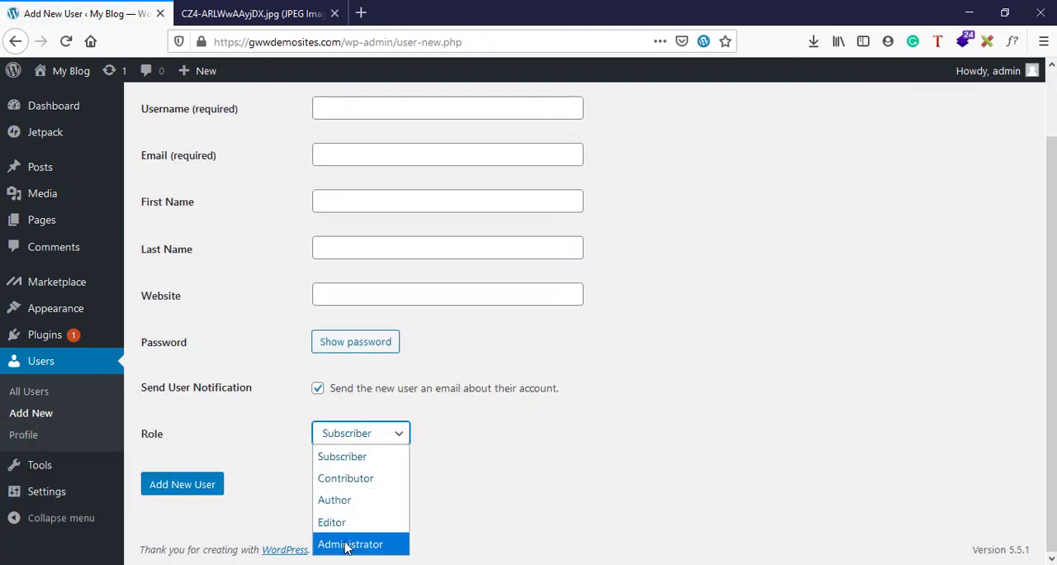
pyautogui.click(330, 499)
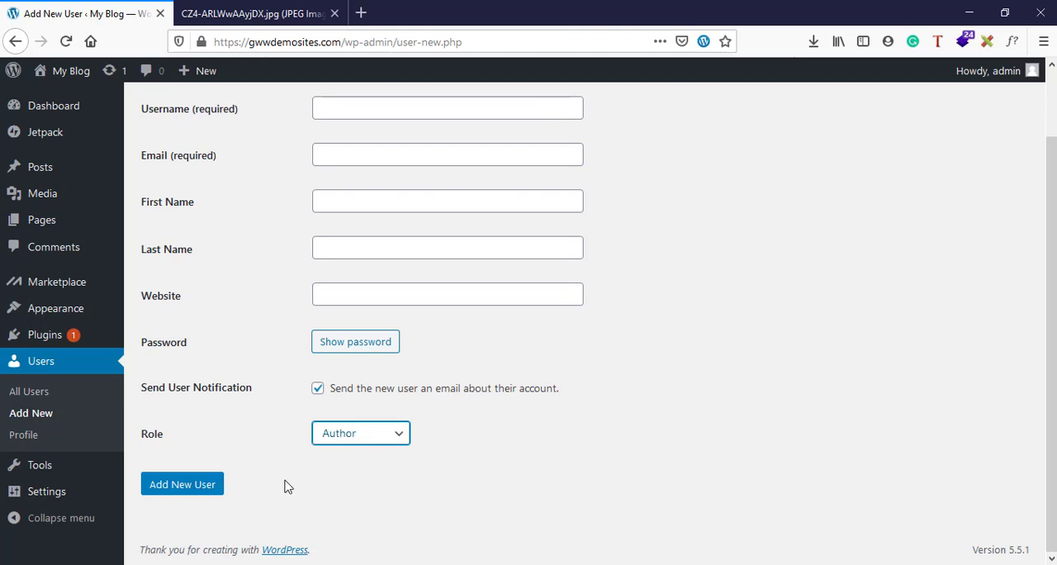
pyautogui.scroll(2, 285, 485)
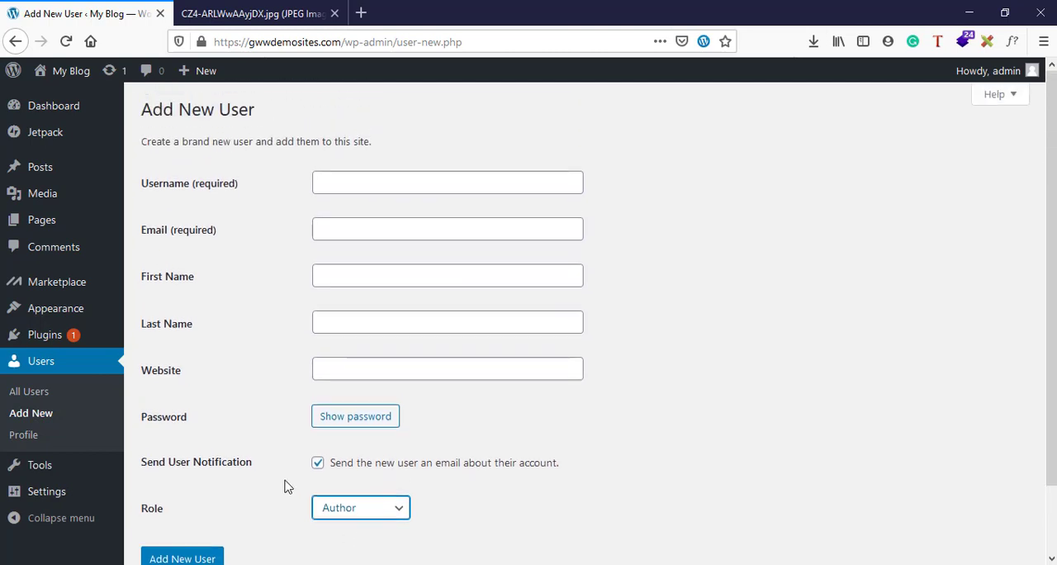
# Return to the list of all users, dismiss the login-saving prompt and check the newly created user's role
pyautogui.click(22, 400)
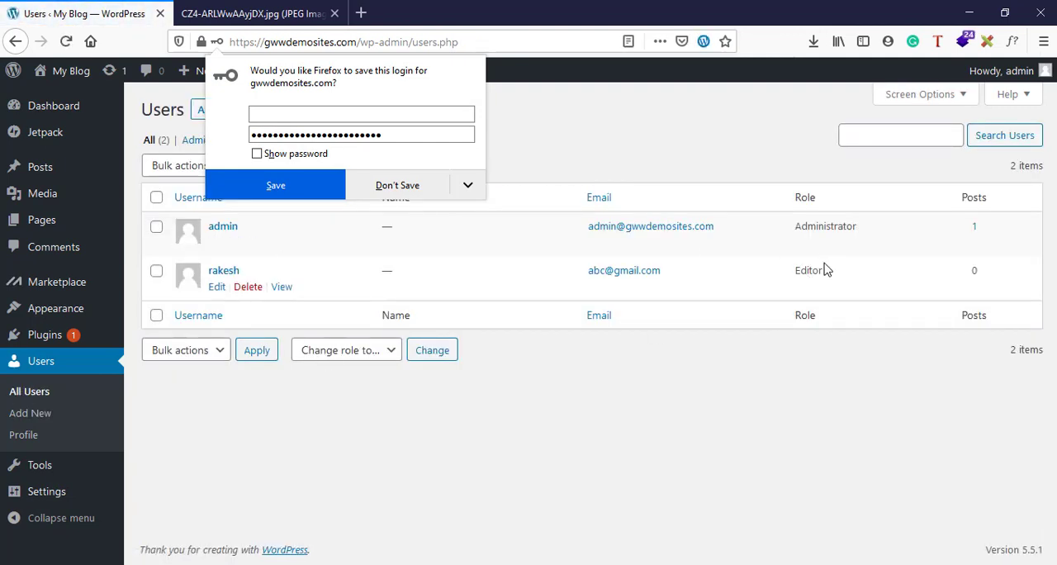
pyautogui.click(578, 163)
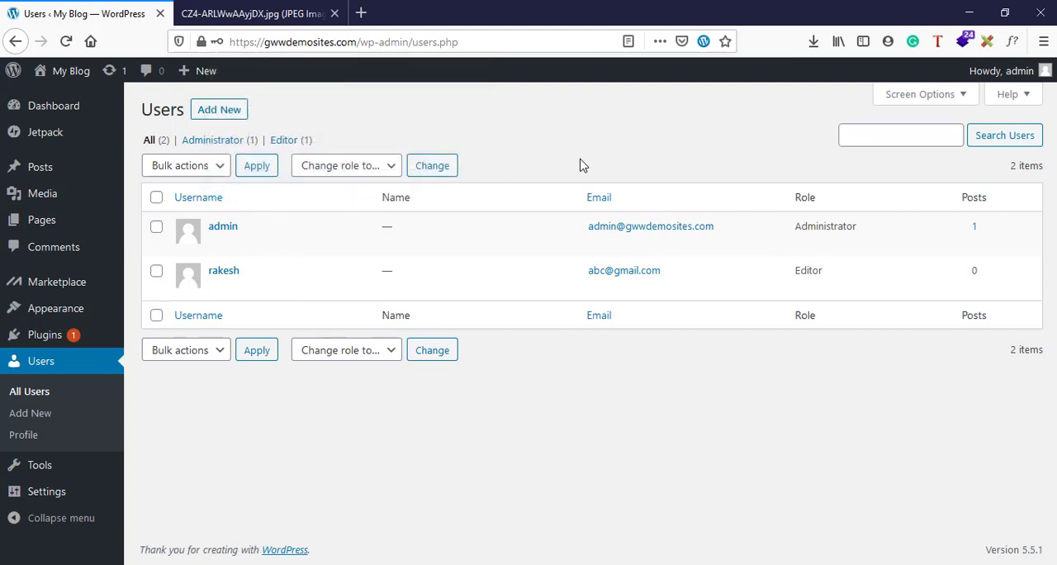
pyautogui.doubleClick(803, 270)
pyautogui.click(803, 270)
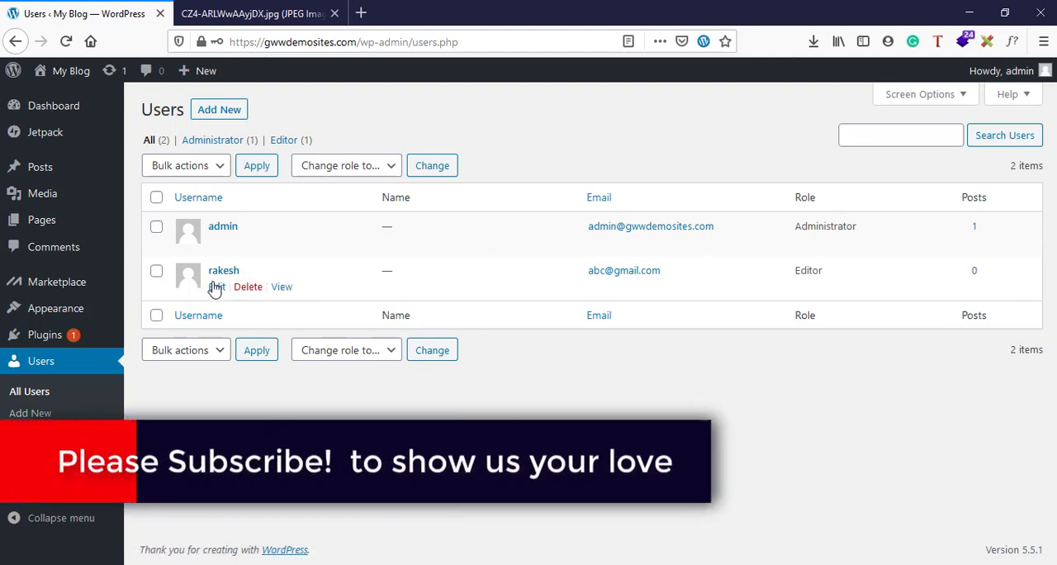
# Edit the newly created user's profile, change the role to Administrator and save the update
pyautogui.click(217, 289)
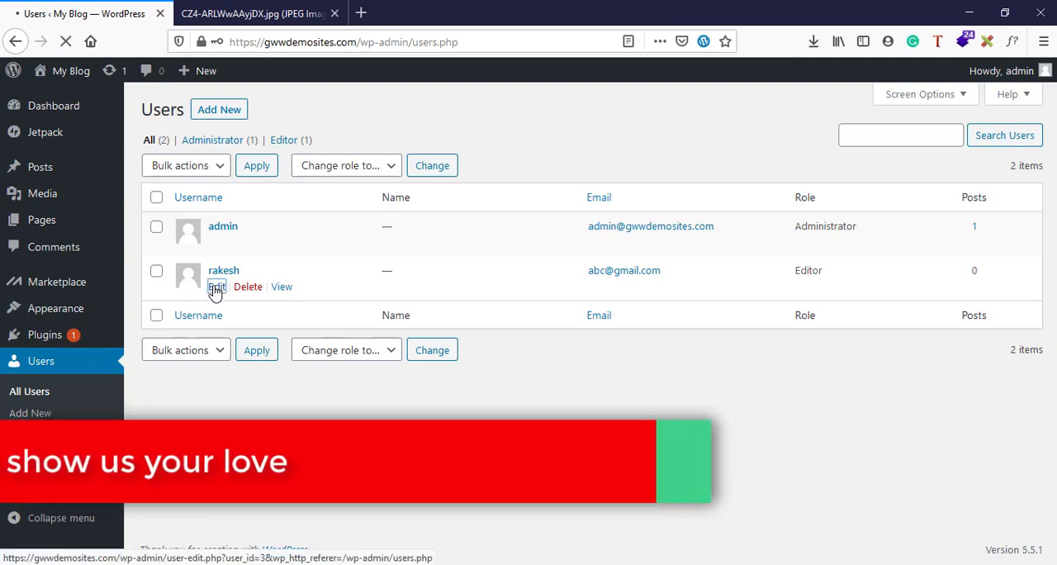
pyautogui.scroll(-2, 501, 398)
pyautogui.scroll(-3, 500, 399)
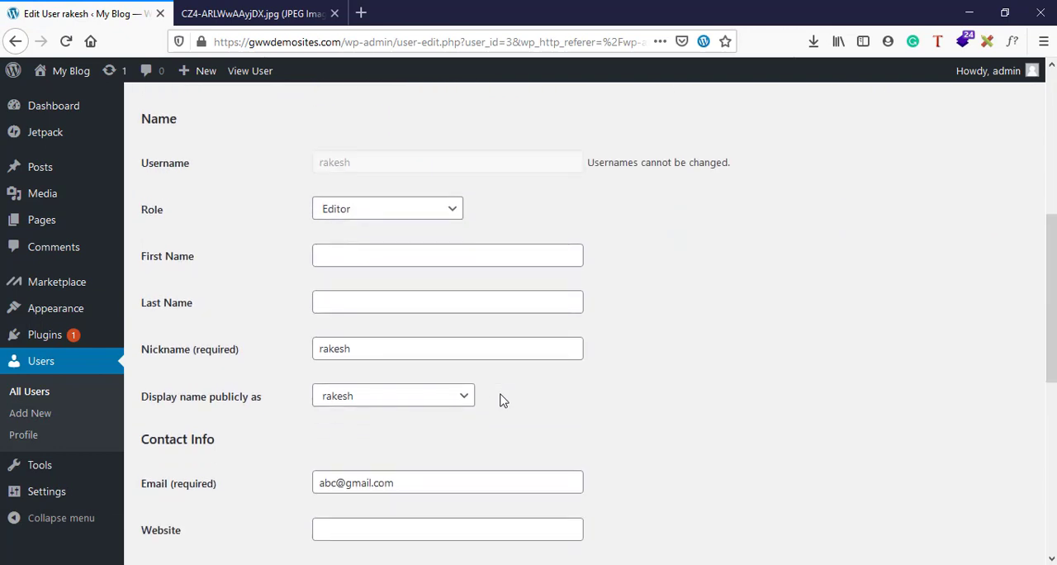
pyautogui.click(359, 211)
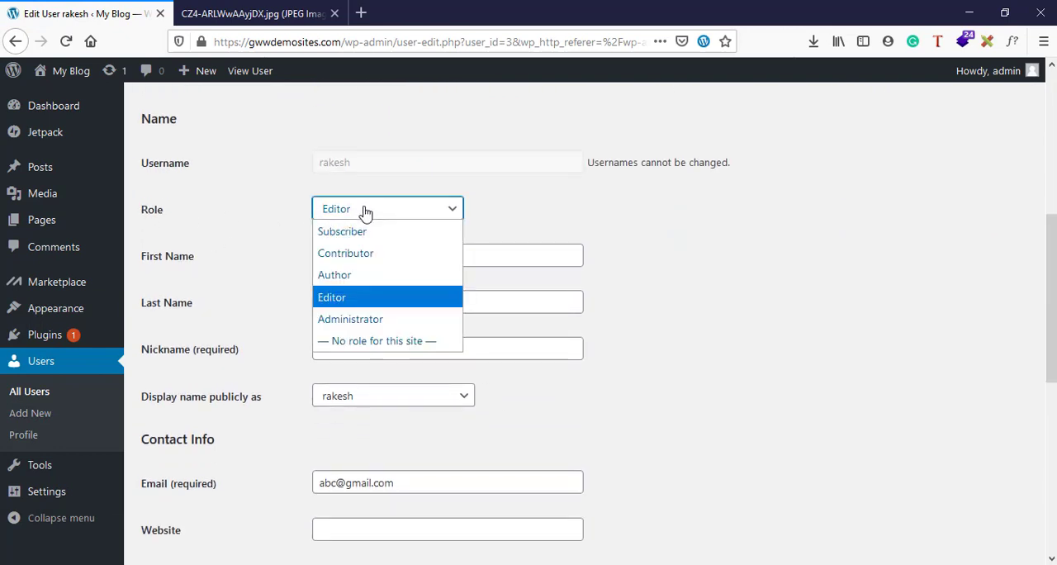
pyautogui.click(362, 331)
pyautogui.scroll(-5, 532, 401)
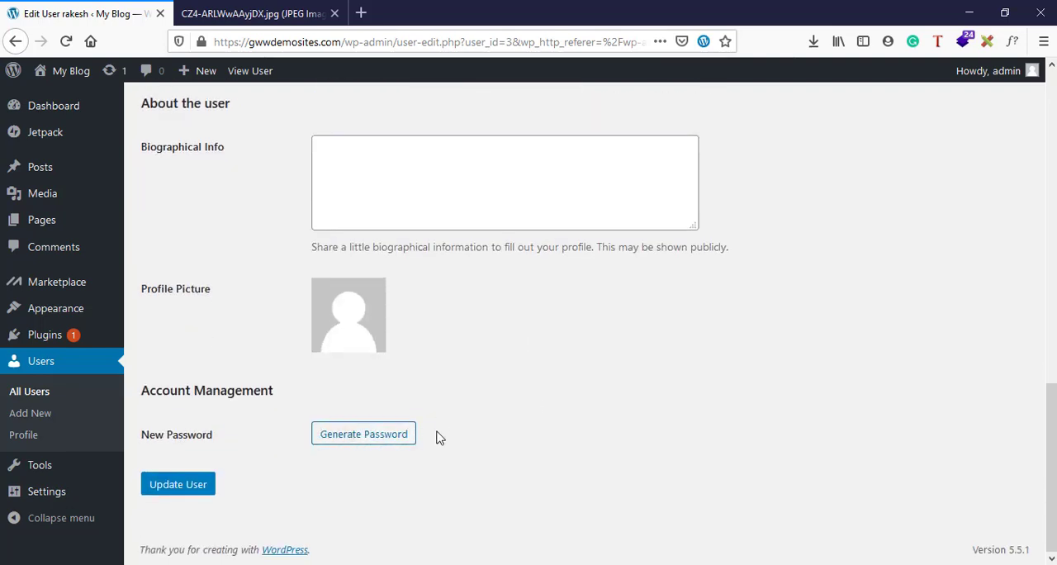
pyautogui.click(185, 488)
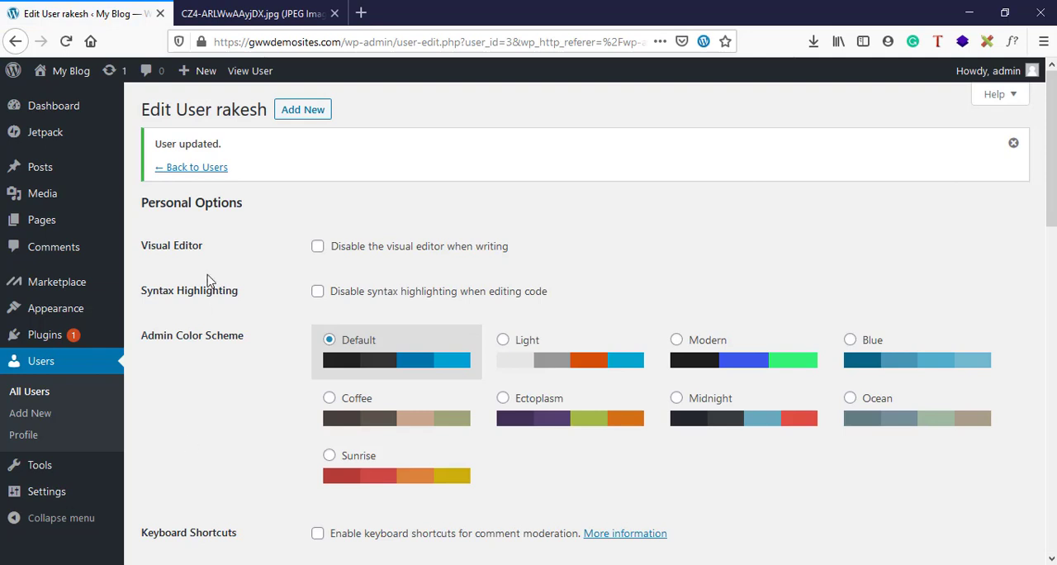
# Go back to the users list and compare the roles of the two accounts
pyautogui.click(183, 168)
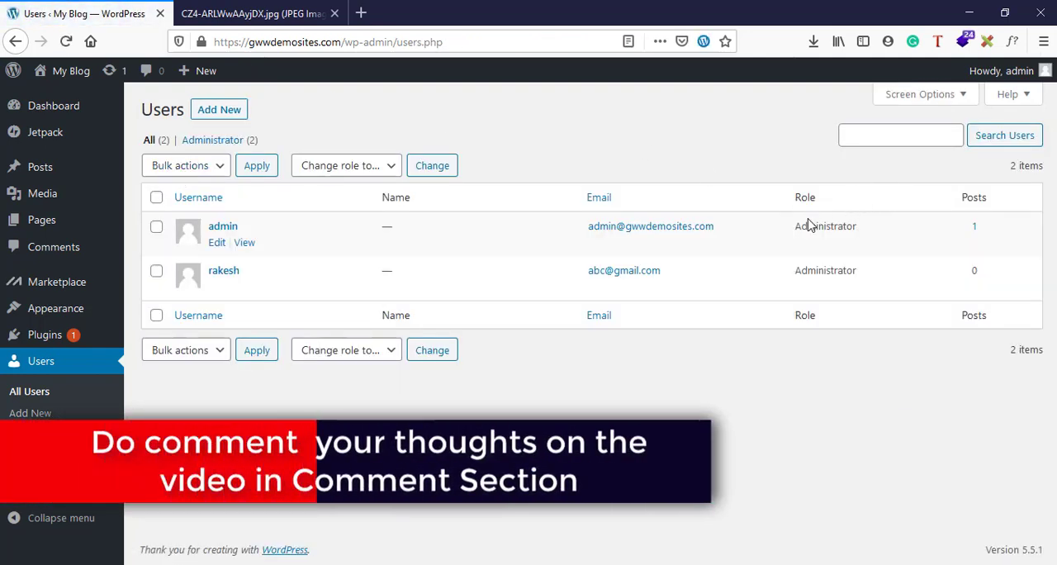
pyautogui.moveTo(796, 225); pyautogui.dragTo(855, 271)
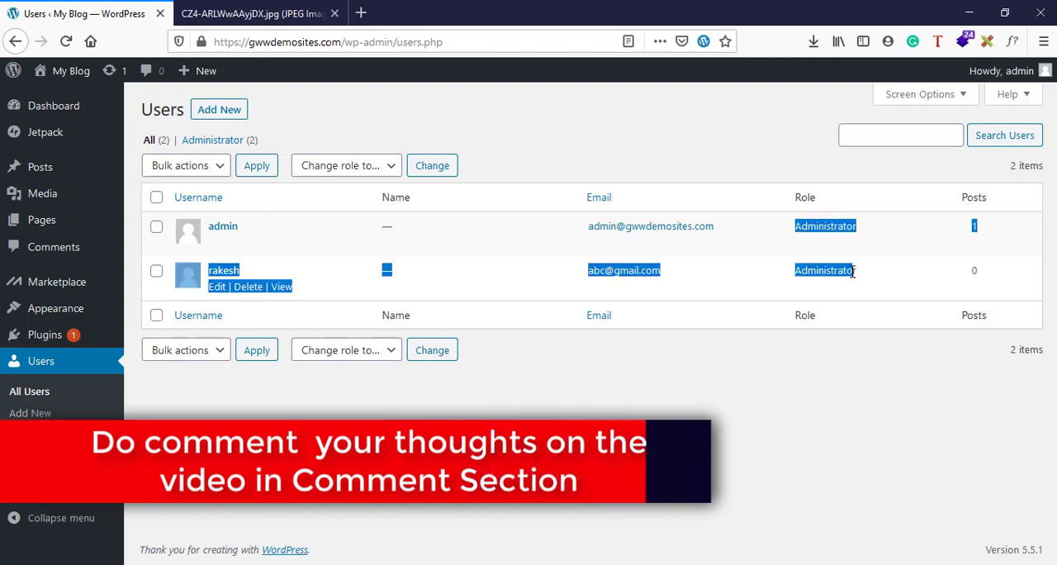
pyautogui.click(852, 271)
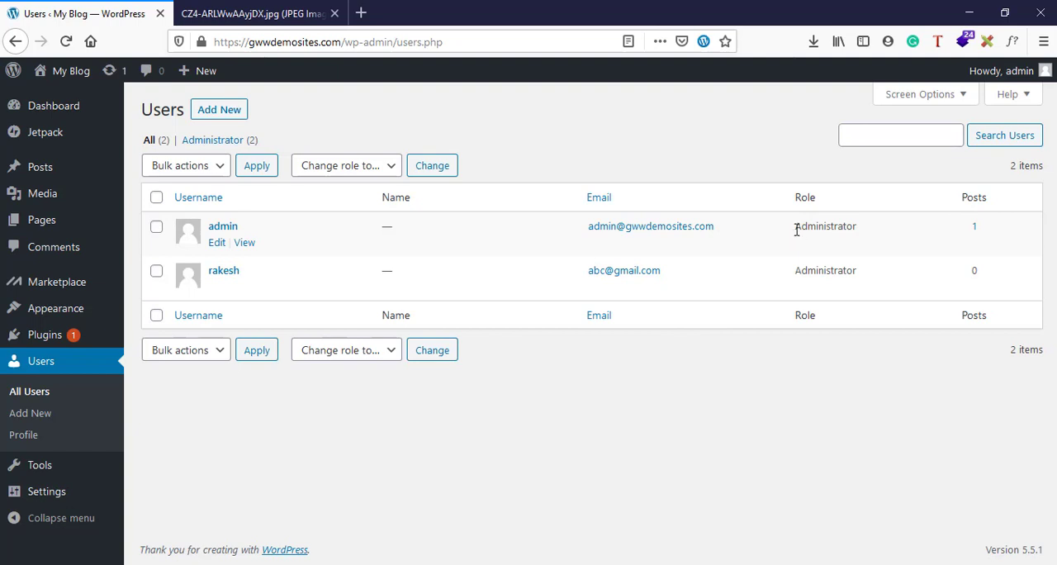
# Skim the role capability chart in the other browser tab and return to the WordPress users list
pyautogui.click(208, 11)
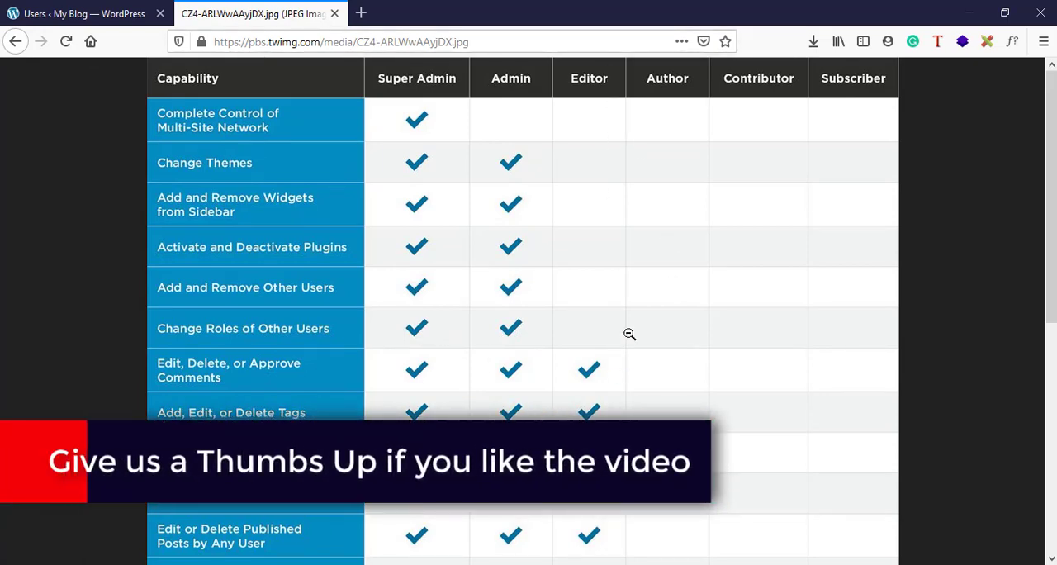
pyautogui.scroll(-5, 612, 347)
pyautogui.scroll(10, 614, 347)
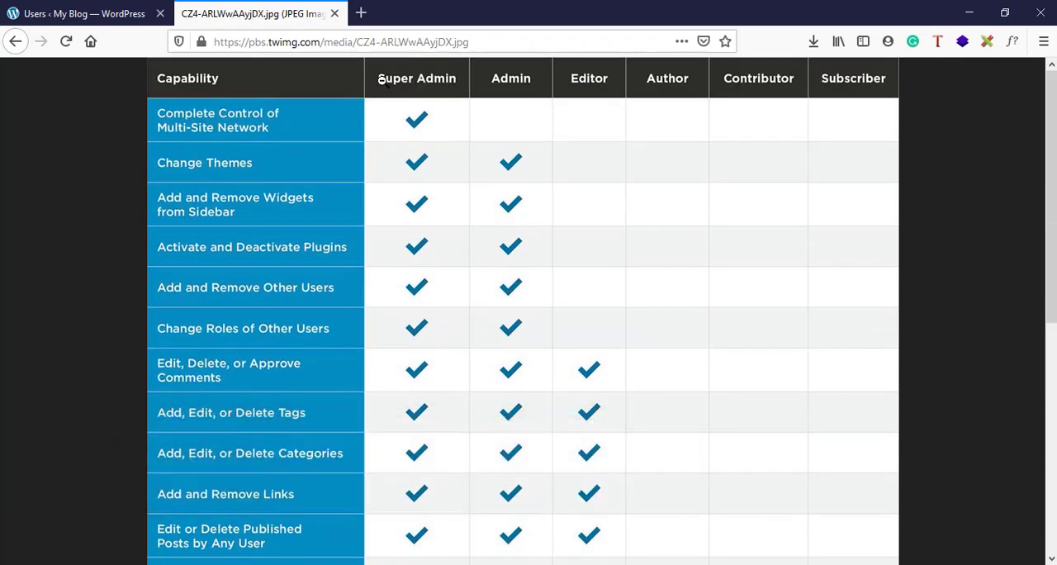
pyautogui.click(92, 12)
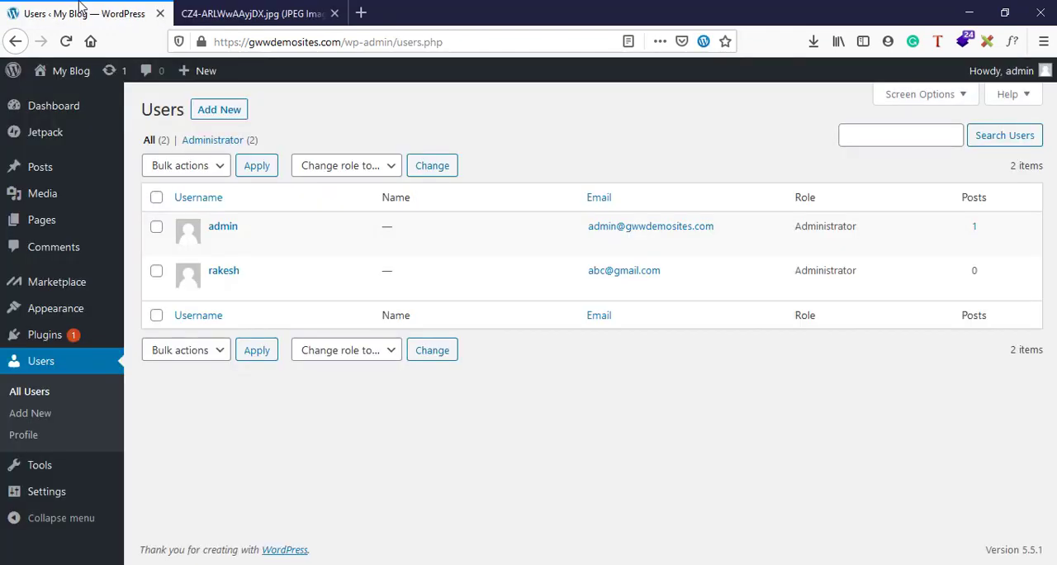
# Reopen the capability chart and examine which permissions the Super Admin, Admin, Editor and Author roles have
pyautogui.click(278, 9)
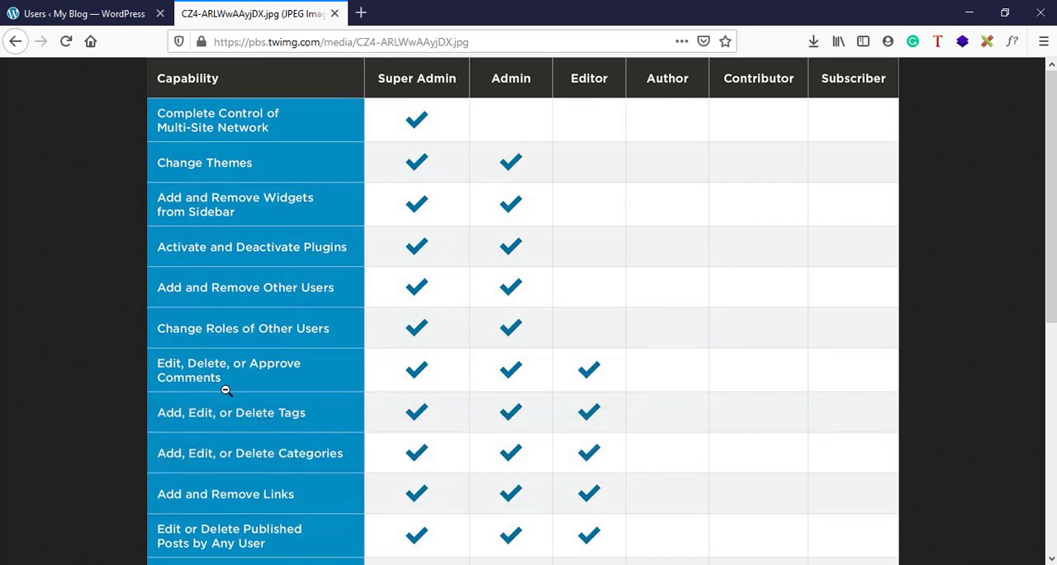
pyautogui.scroll(-5, 223, 390)
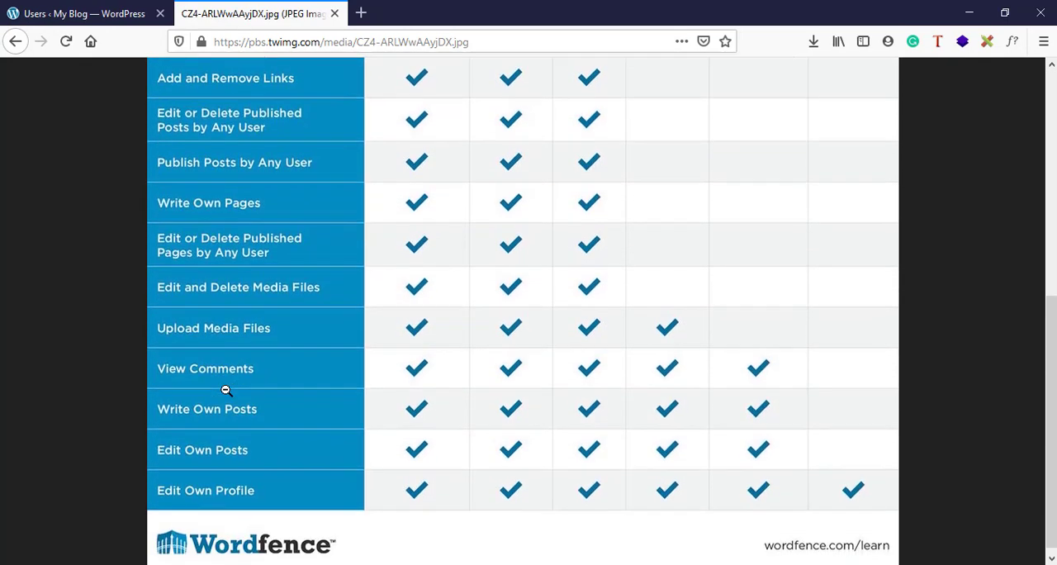
pyautogui.scroll(5, 199, 389)
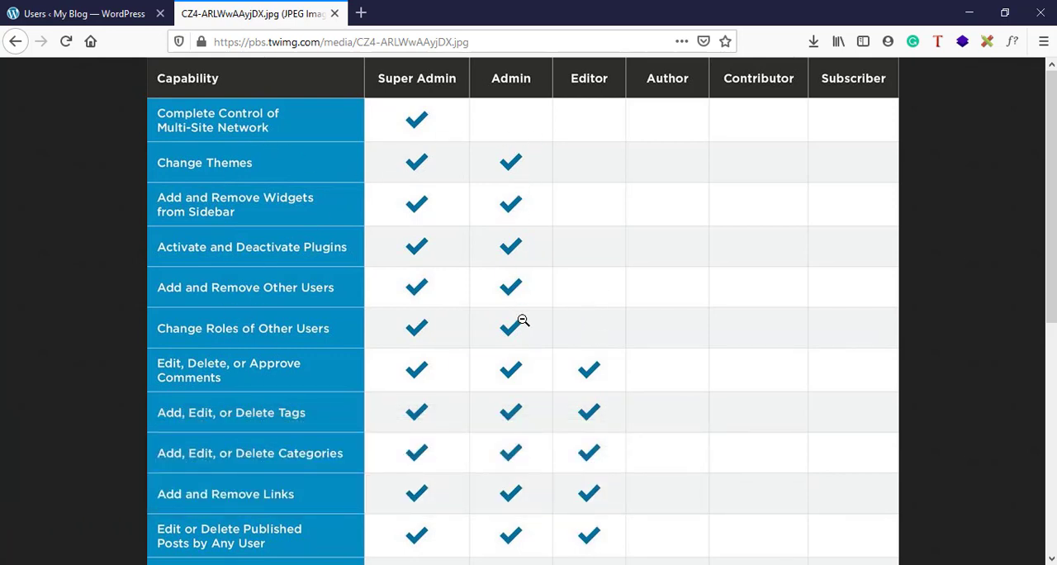
pyautogui.scroll(-2, 523, 321)
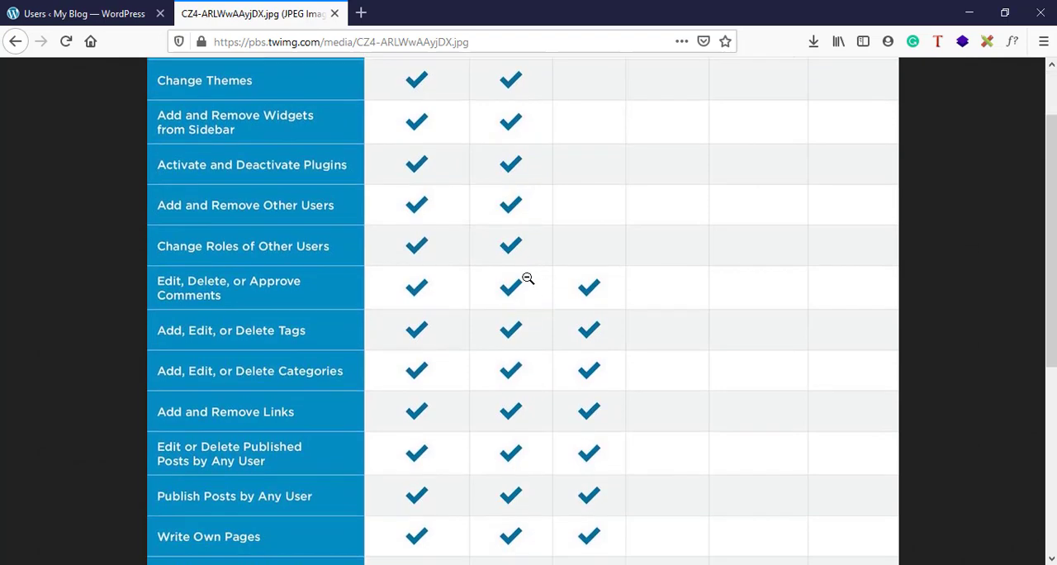
pyautogui.scroll(-3, 528, 280)
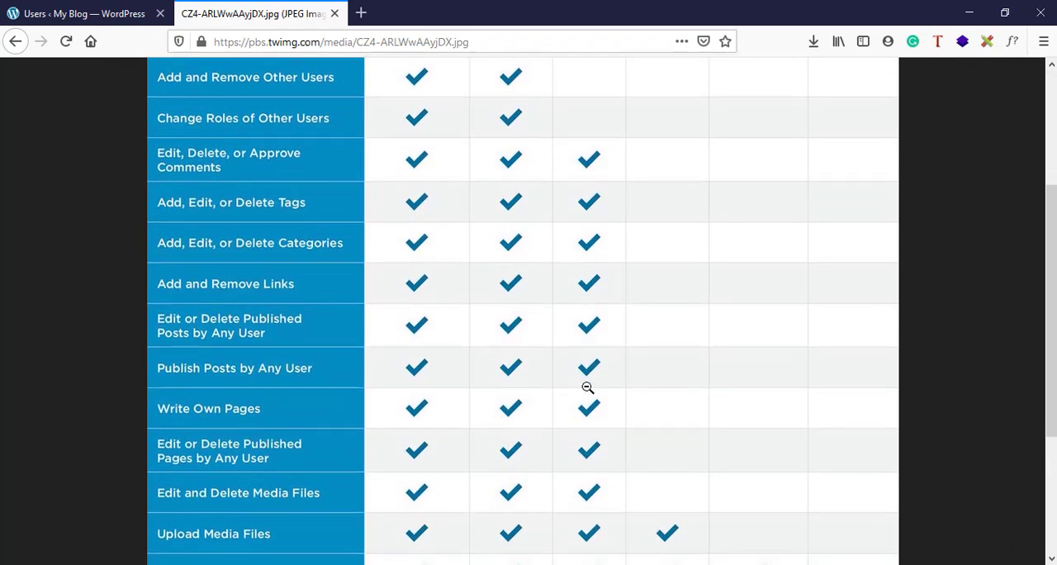
pyautogui.scroll(-5, 587, 386)
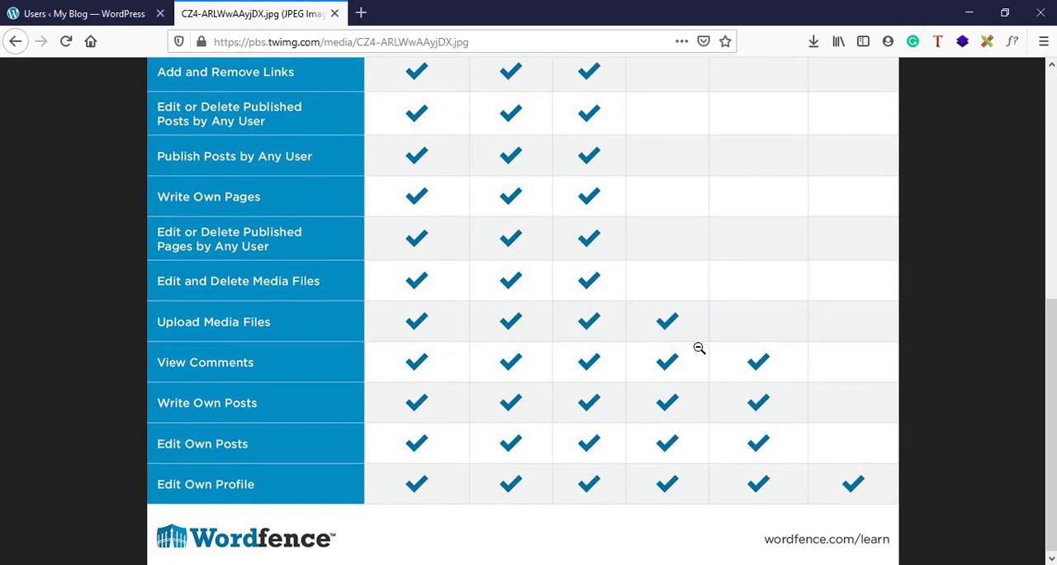
pyautogui.scroll(10, 710, 348)
pyautogui.scroll(-10, 675, 281)
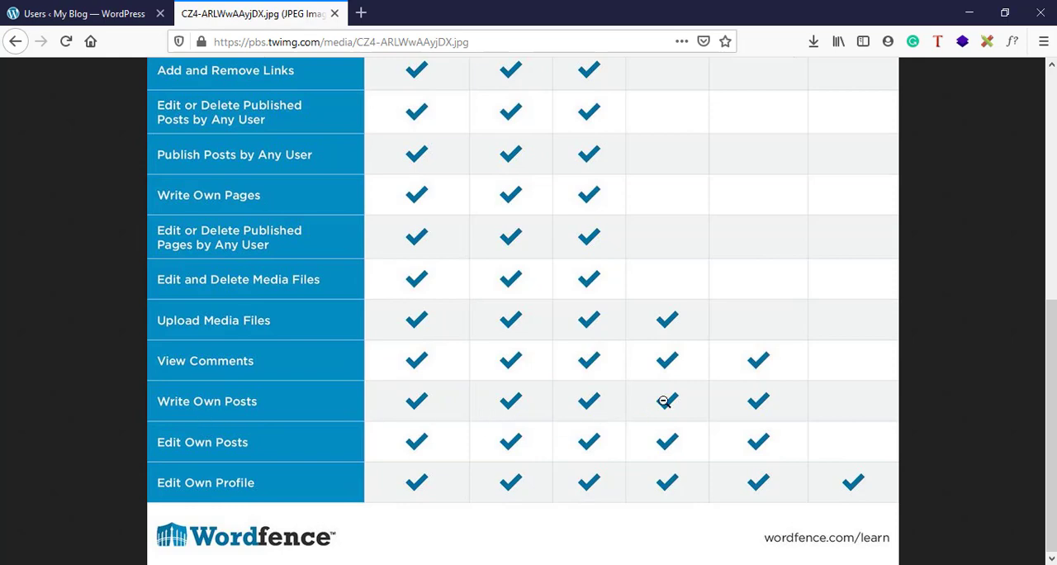
# Examine which capabilities the chart grants to the Contributor and Subscriber roles compared with the higher roles
pyautogui.scroll(10, 864, 119)
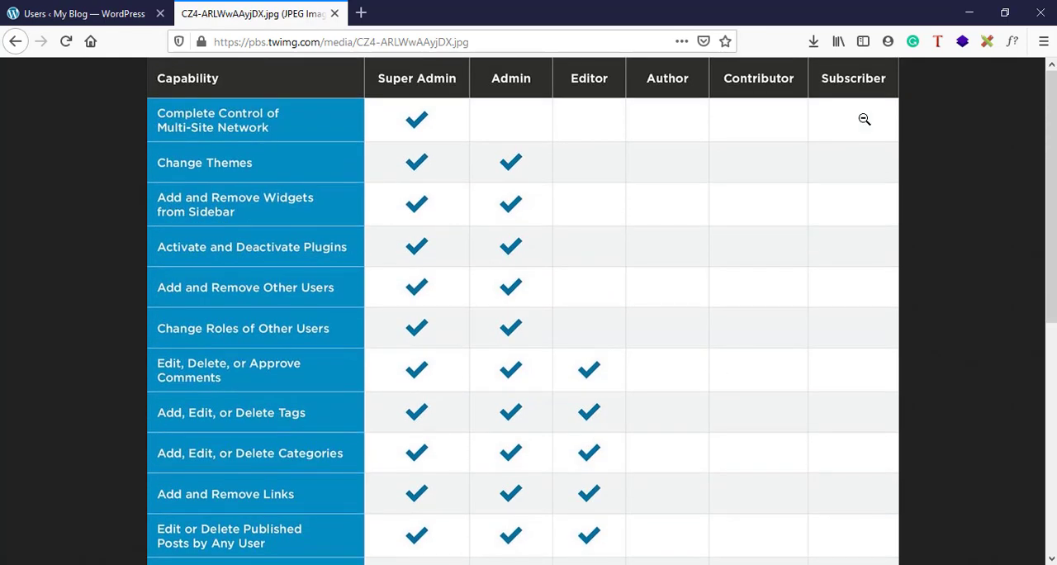
pyautogui.scroll(-10, 775, 247)
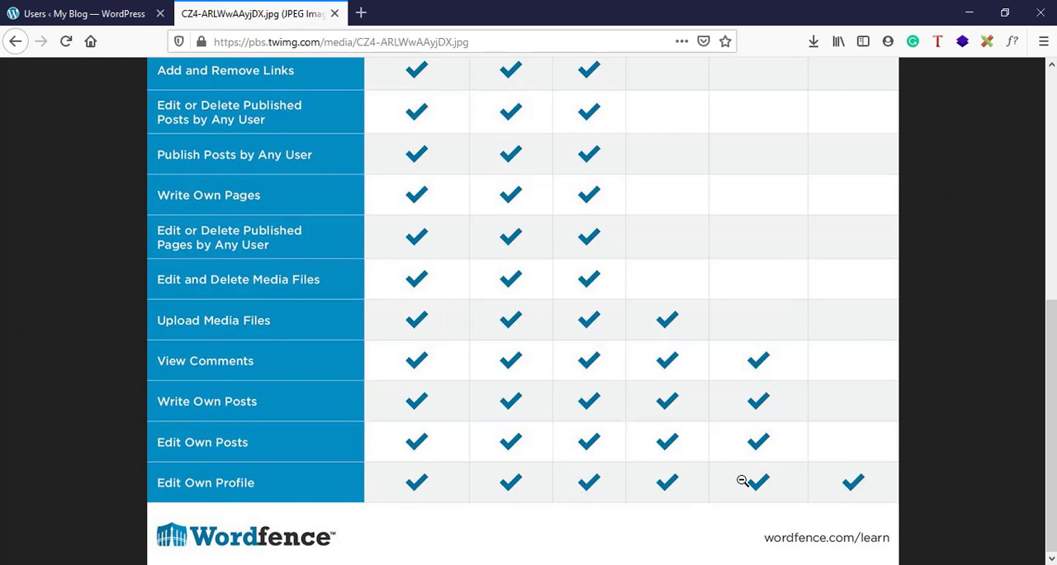
pyautogui.scroll(5, 863, 483)
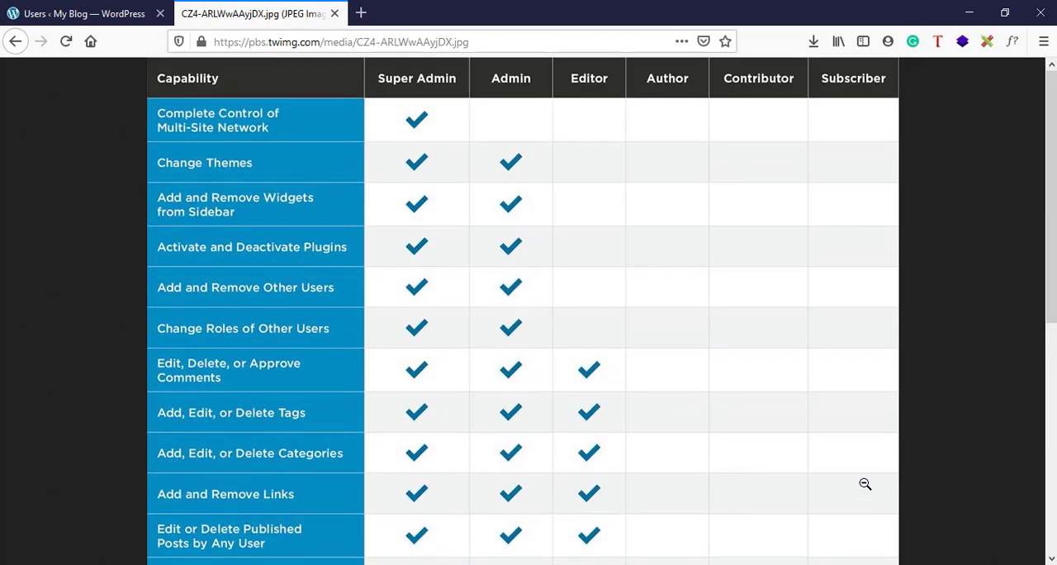
pyautogui.scroll(-5, 863, 483)
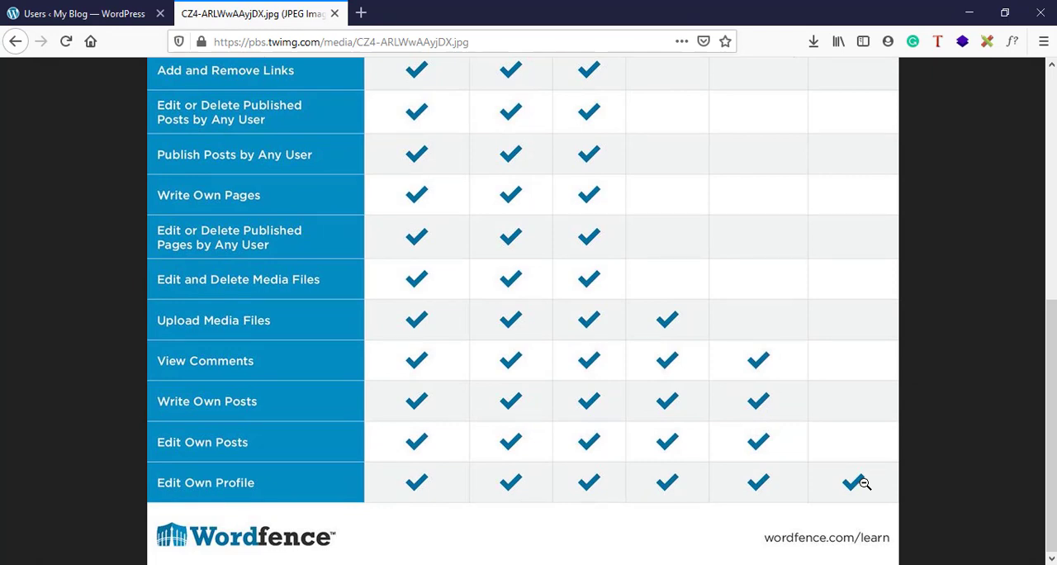
pyautogui.scroll(5, 863, 483)
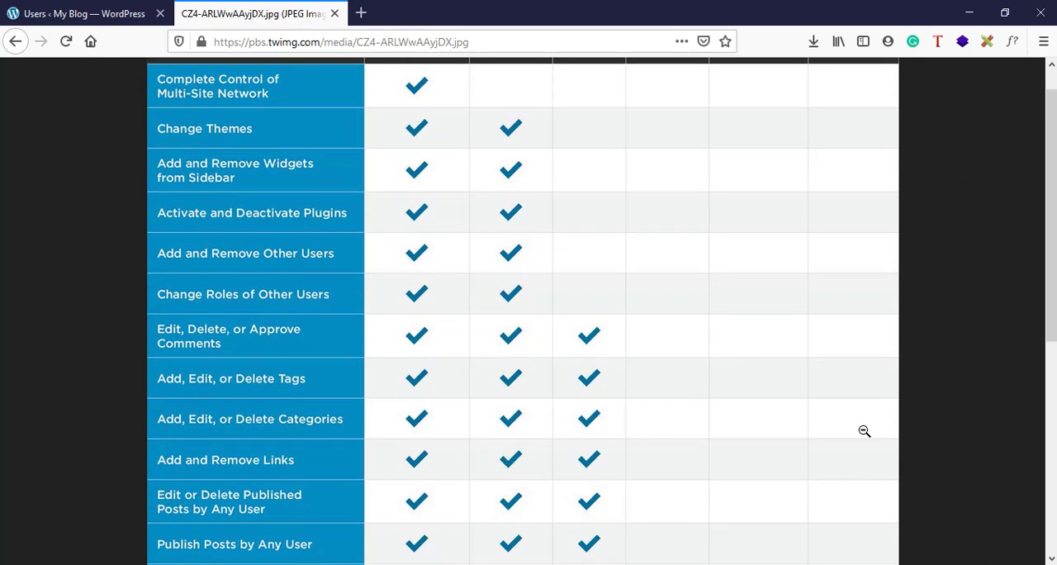
pyautogui.scroll(-5, 867, 383)
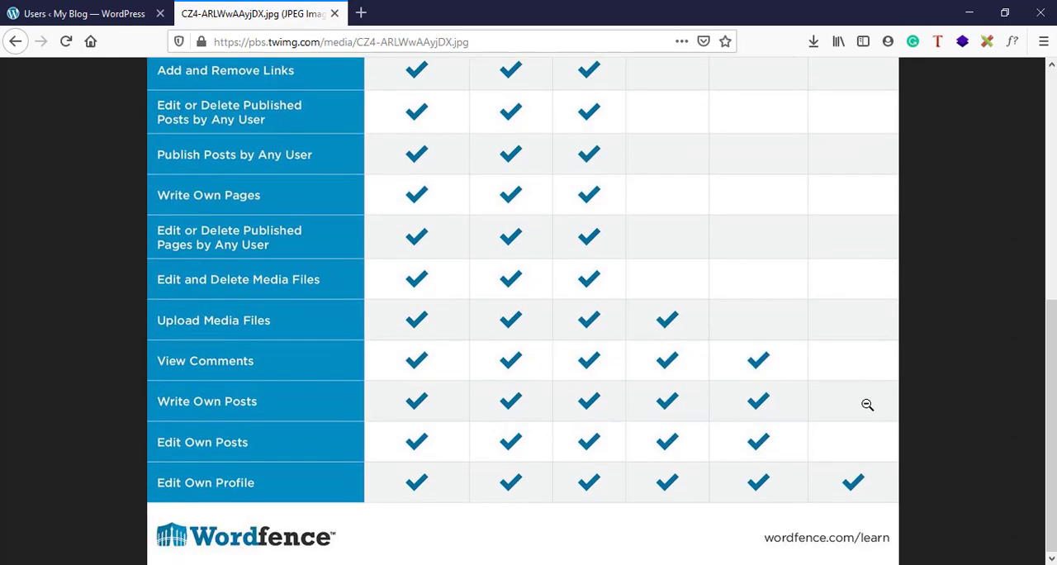
pyautogui.scroll(5, 866, 403)
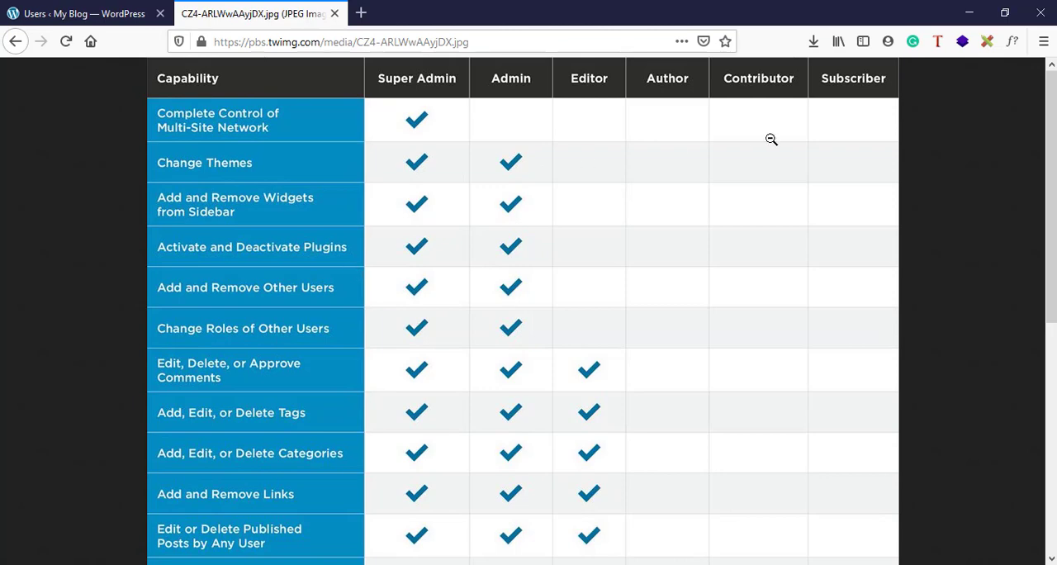
pyautogui.scroll(-5, 697, 373)
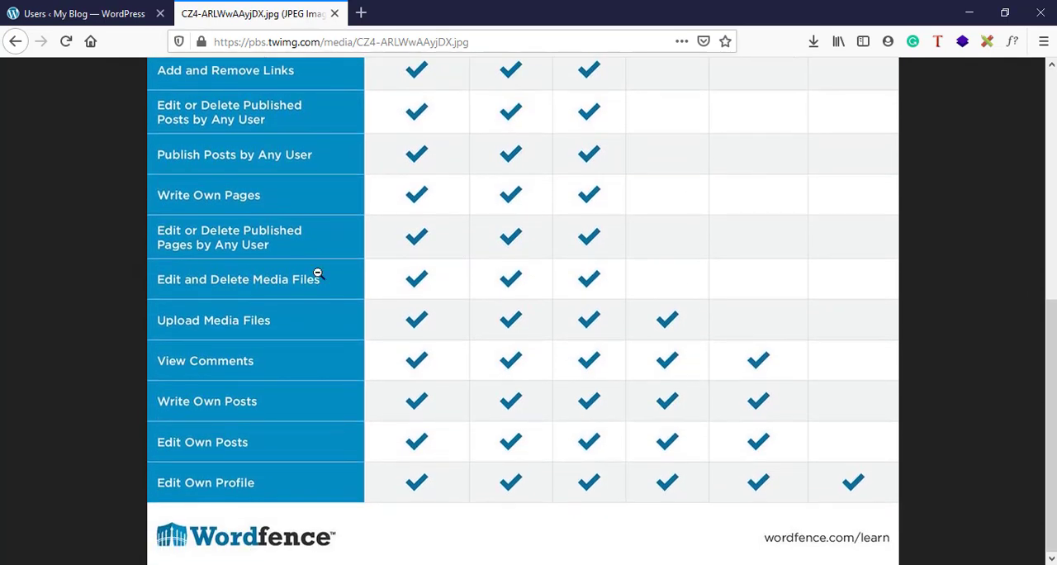
pyautogui.scroll(5, 280, 217)
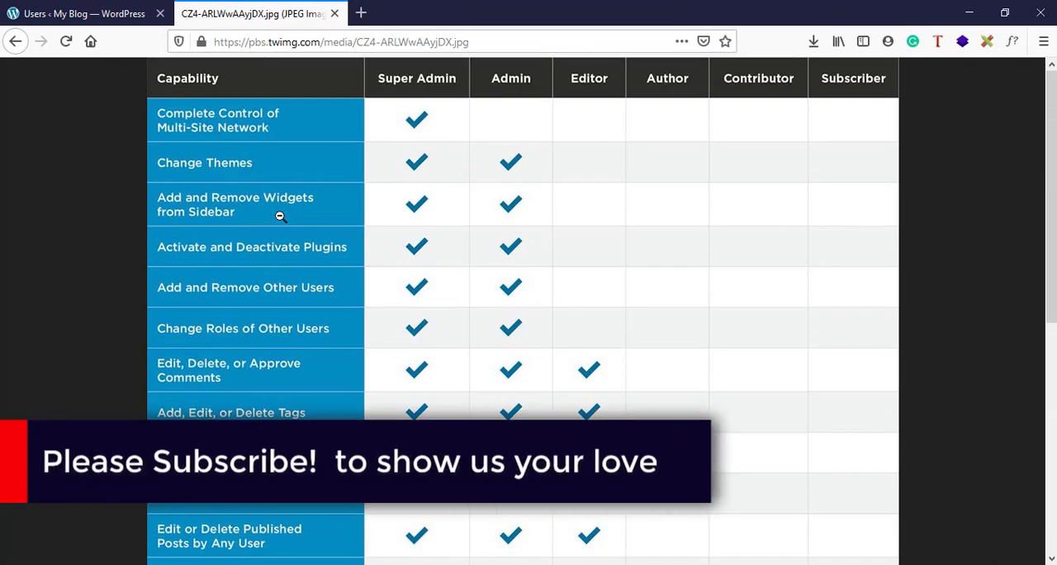
# Switch back to the WordPress users list from the capability chart
pyautogui.click(103, 10)
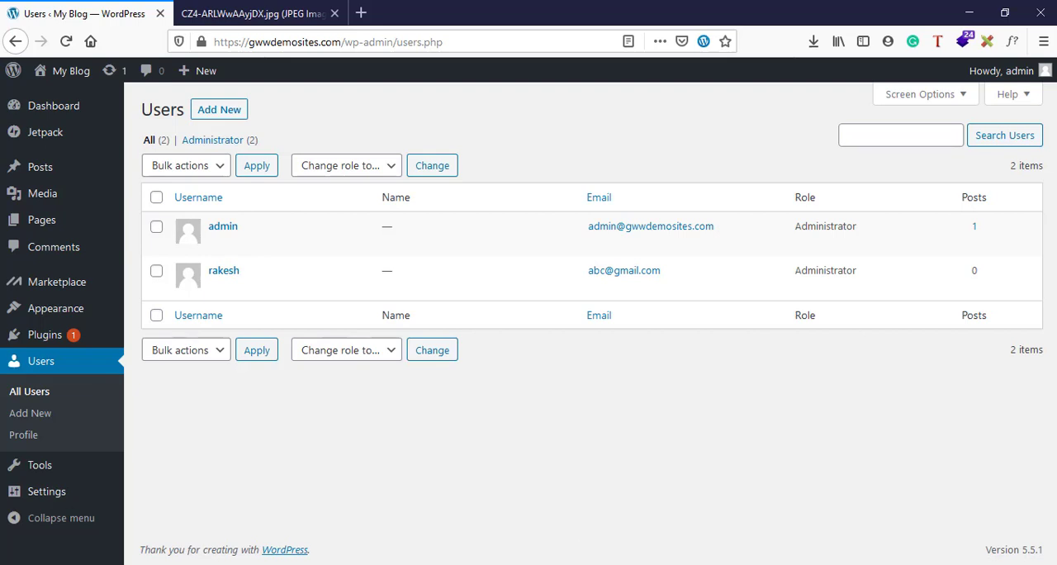
pyautogui.click(1027, 505)
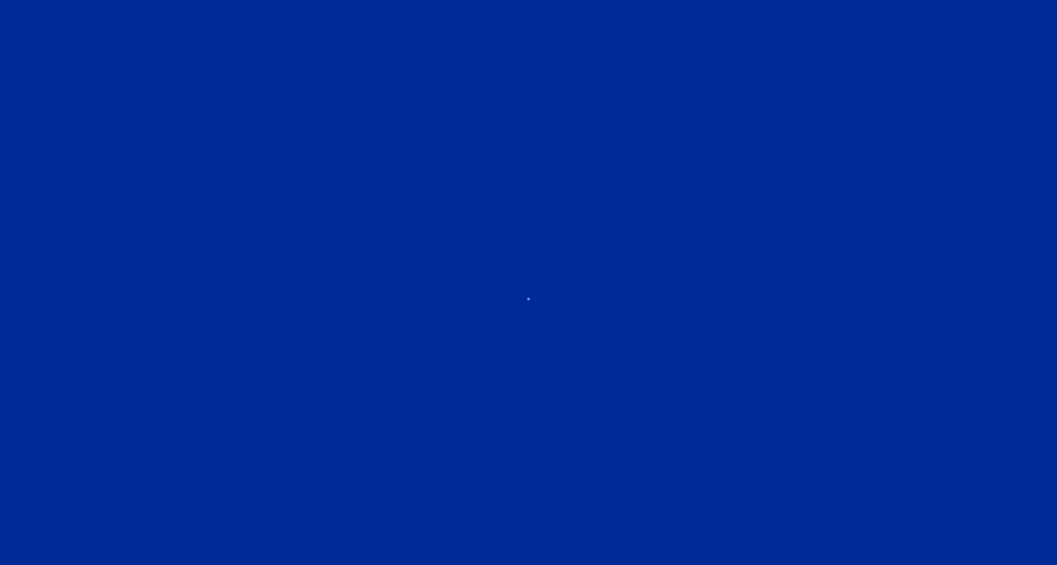